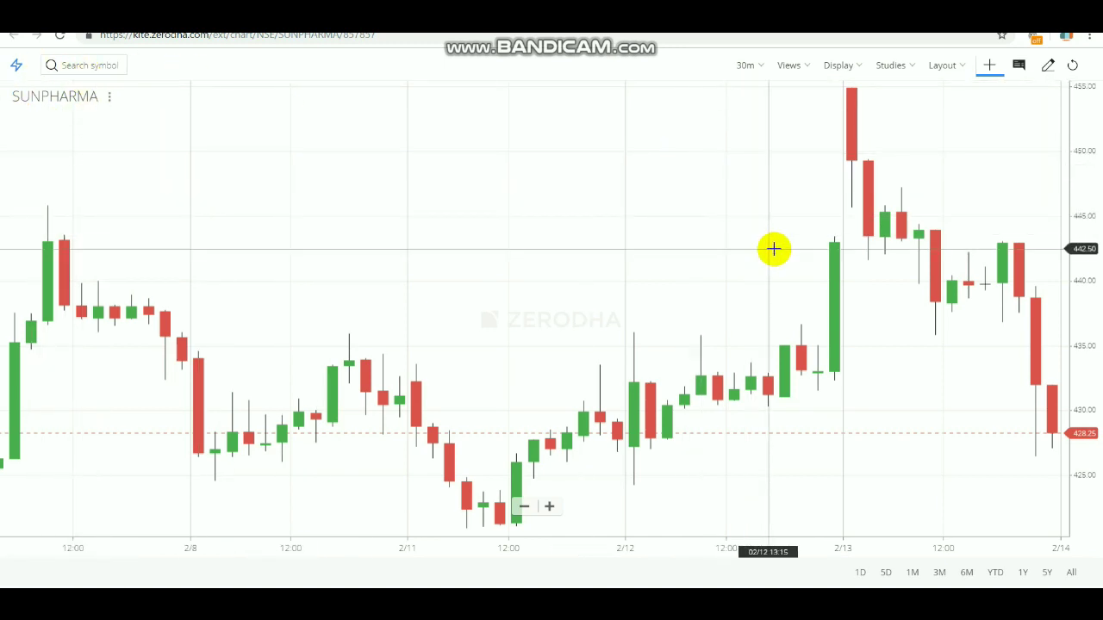
Draw a horizontal line at about 442.90 through the close of the last 2/12 candle on the SUNPHARMA chart
{"action": "left_click_drag", "start_coordinate": [775, 249], "coordinate": [511, 284]}
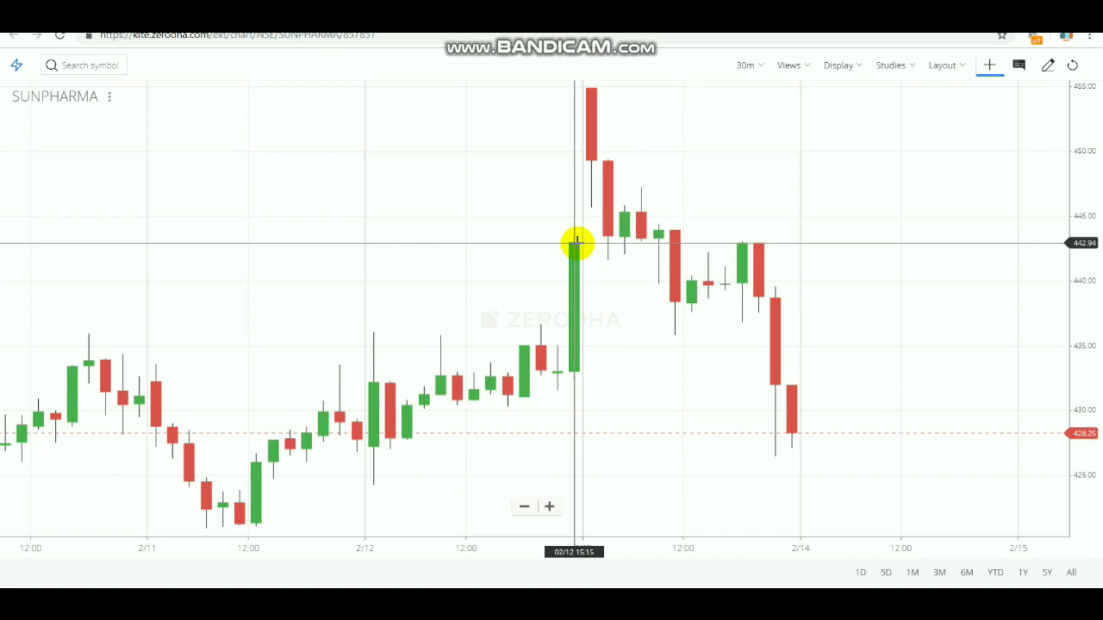
{"action": "left_click", "coordinate": [1051, 69]}
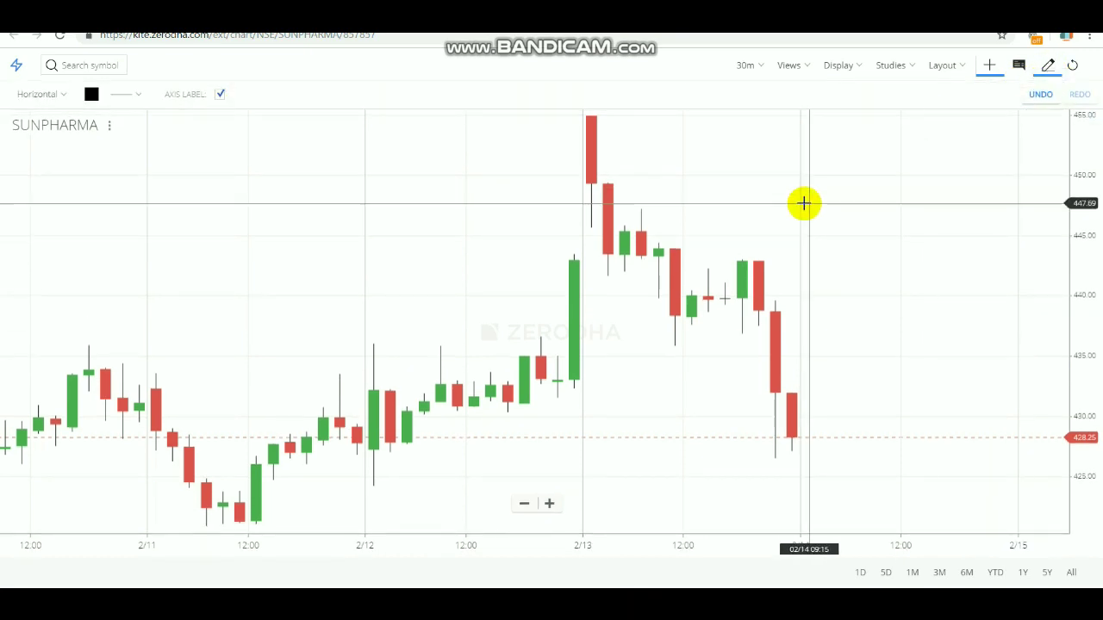
{"action": "left_click", "coordinate": [574, 261]}
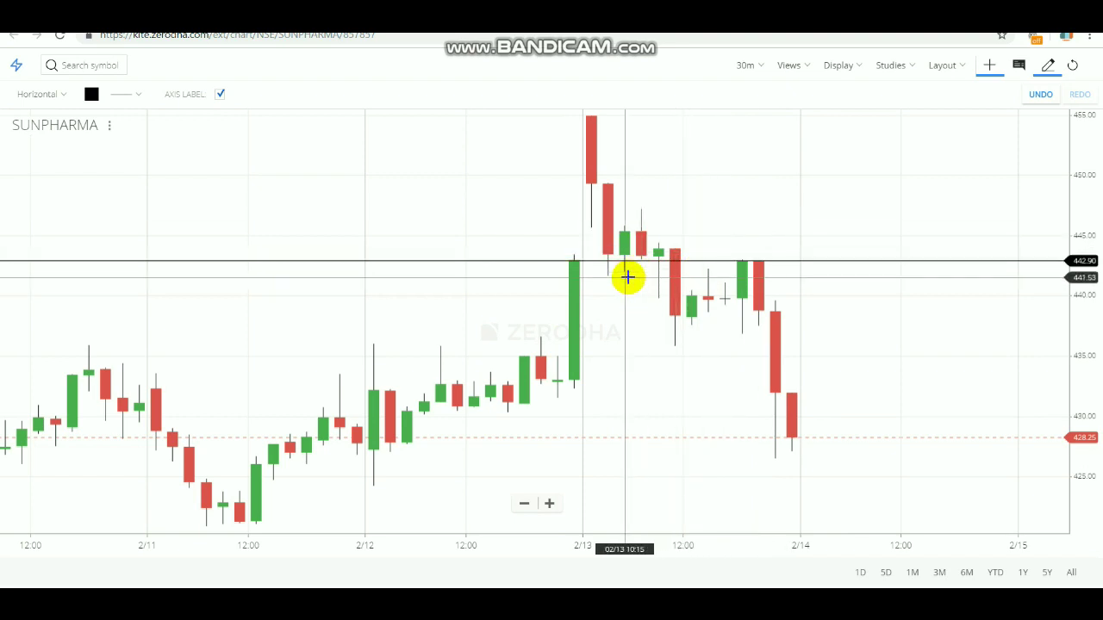
{"action": "left_click", "coordinate": [571, 256]}
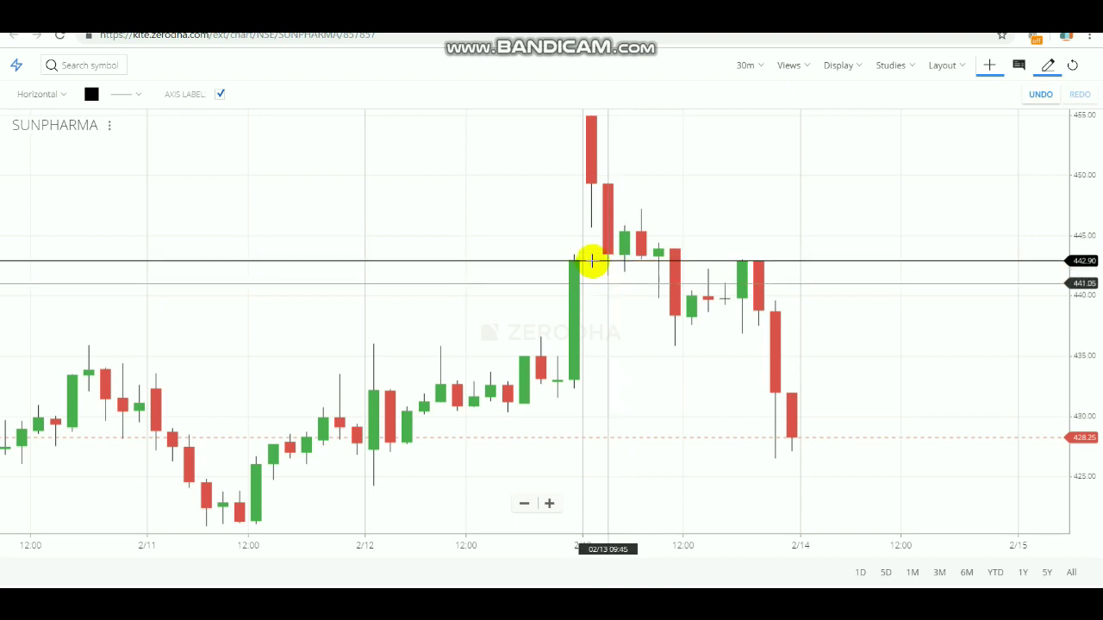
Draw horizontal lines at about 441.65 and 449.54 along the low and high of the 09:45 candle on 2/13
{"action": "left_click", "coordinate": [606, 246]}
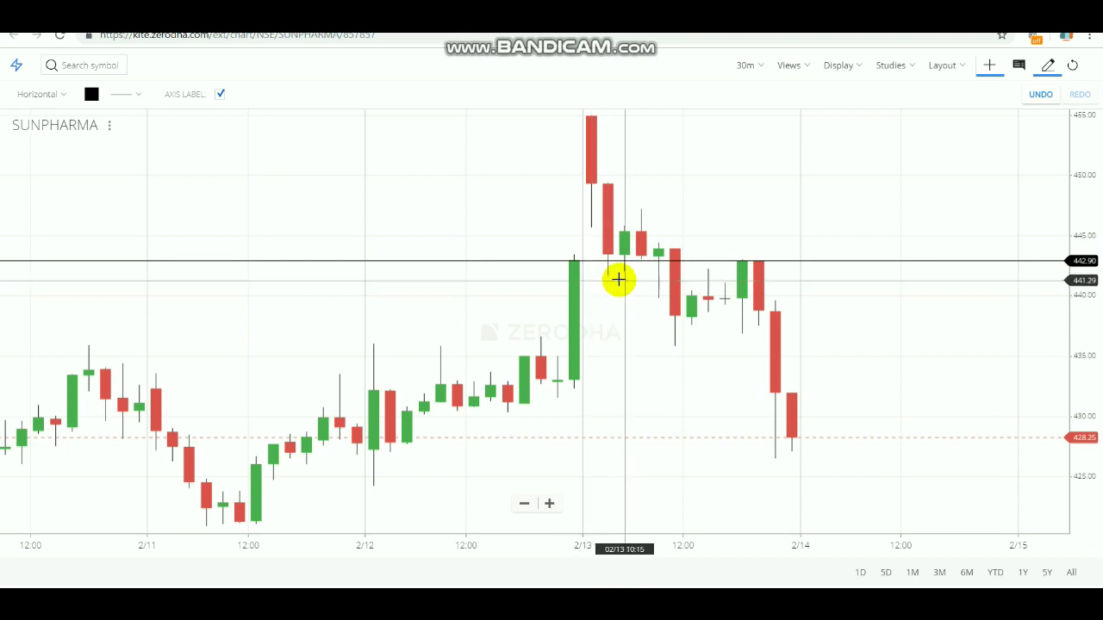
{"action": "left_click", "coordinate": [614, 276]}
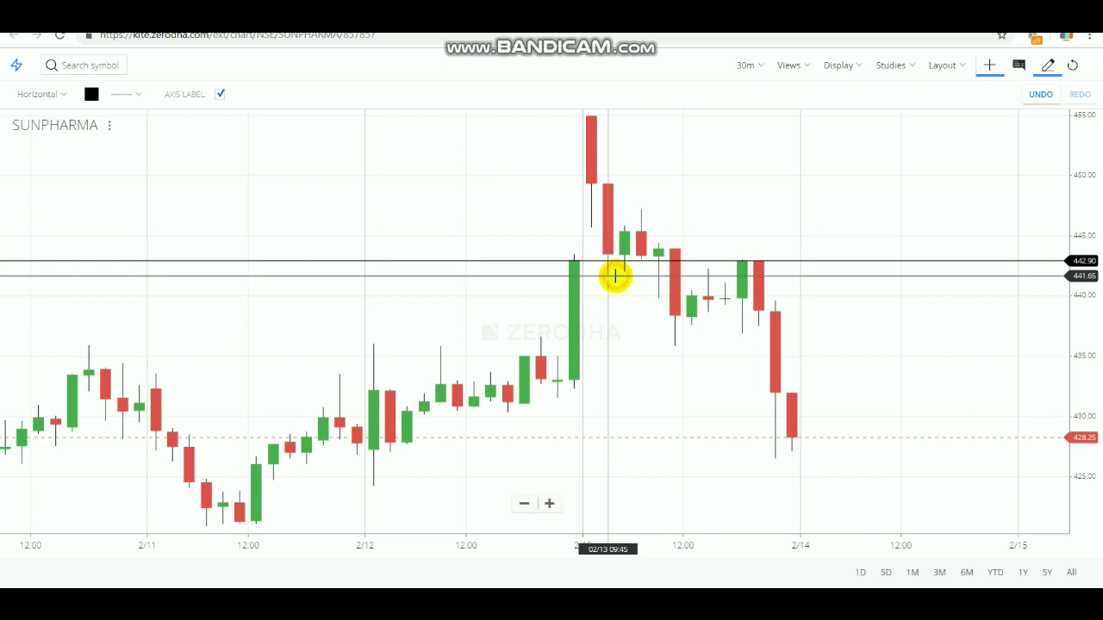
{"action": "left_click", "coordinate": [612, 180]}
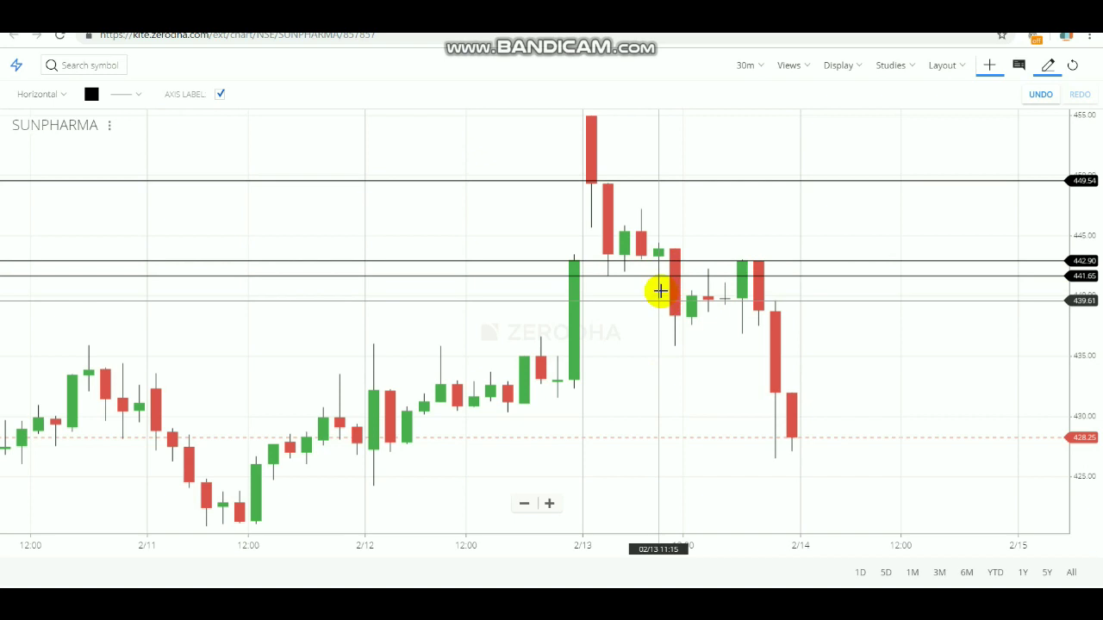
{"action": "left_click_drag", "start_coordinate": [662, 275], "coordinate": [598, 275]}
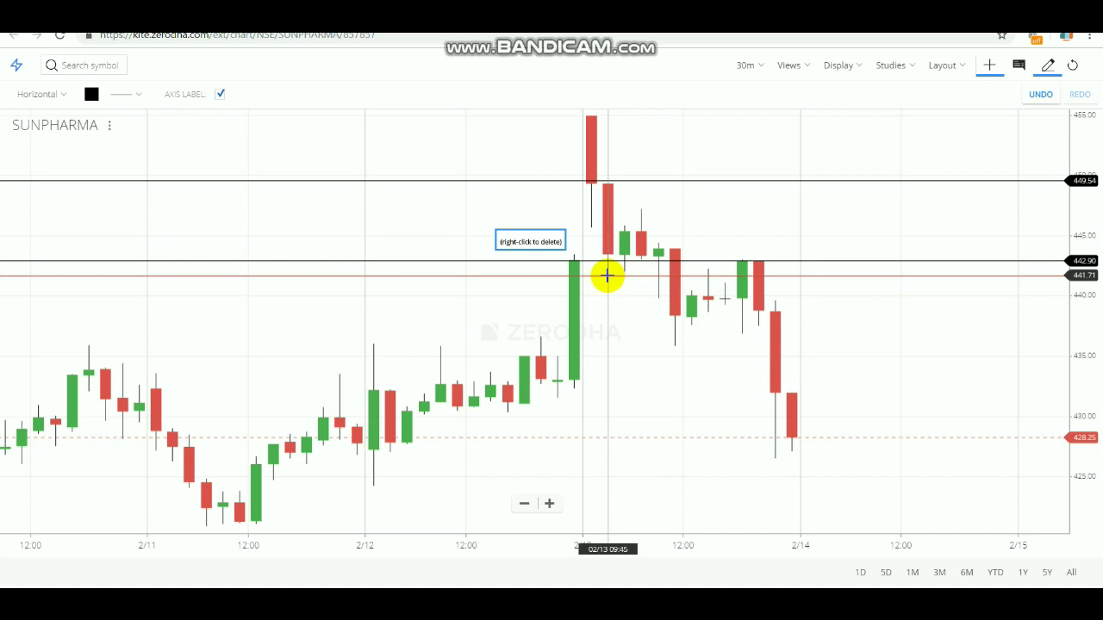
{"action": "left_click_drag", "start_coordinate": [660, 277], "coordinate": [658, 275]}
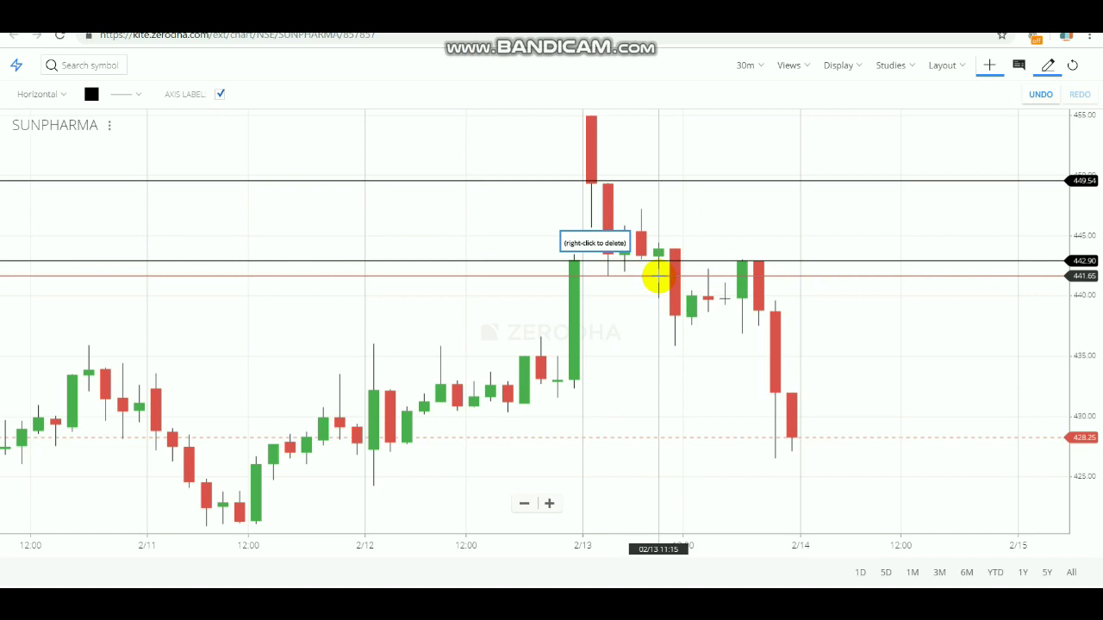
{"action": "mouse_move", "coordinate": [656, 277]}
{"action": "left_mouse_down"}
{"action": "mouse_move", "coordinate": [645, 276]}
{"action": "mouse_move", "coordinate": [660, 264]}
{"action": "mouse_move", "coordinate": [664, 276]}
{"action": "left_mouse_up"}
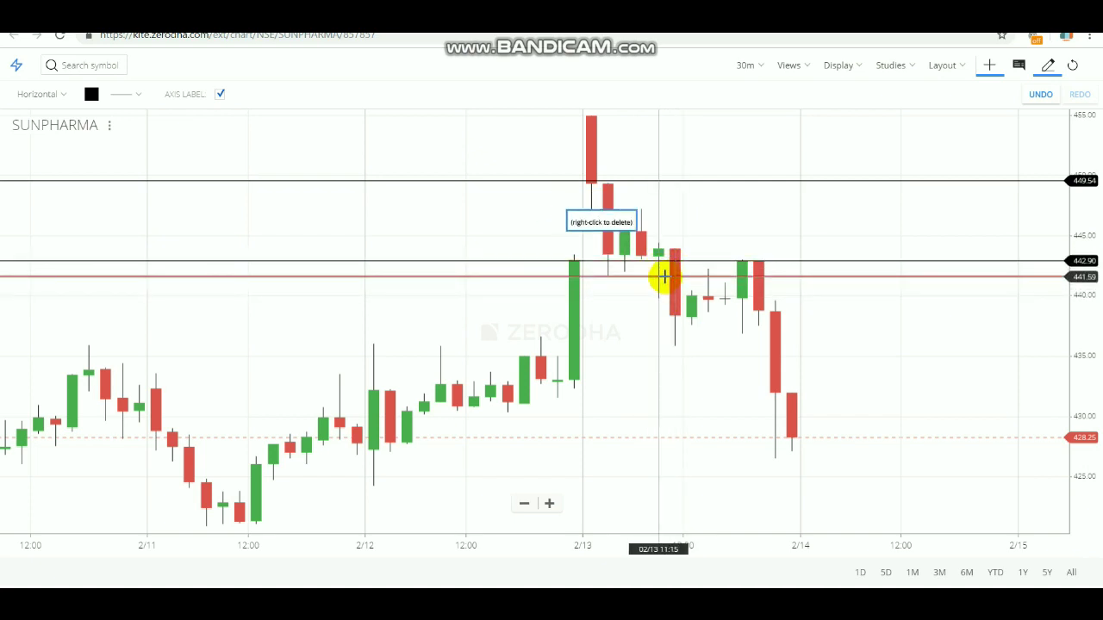
{"action": "left_click_drag", "start_coordinate": [664, 276], "coordinate": [741, 304]}
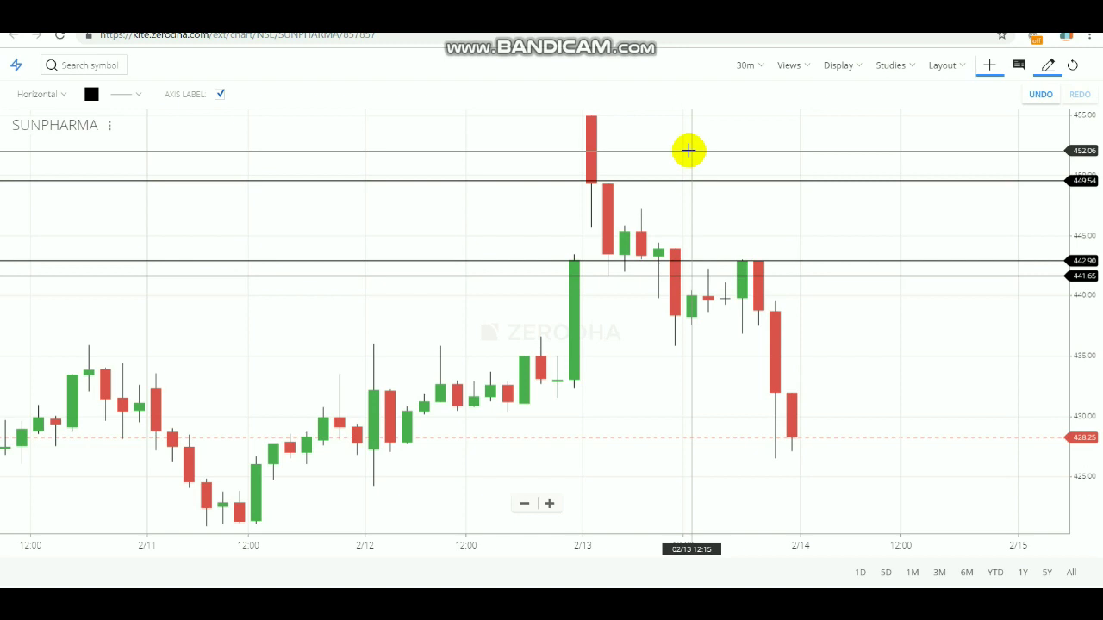
{"action": "left_click", "coordinate": [693, 191]}
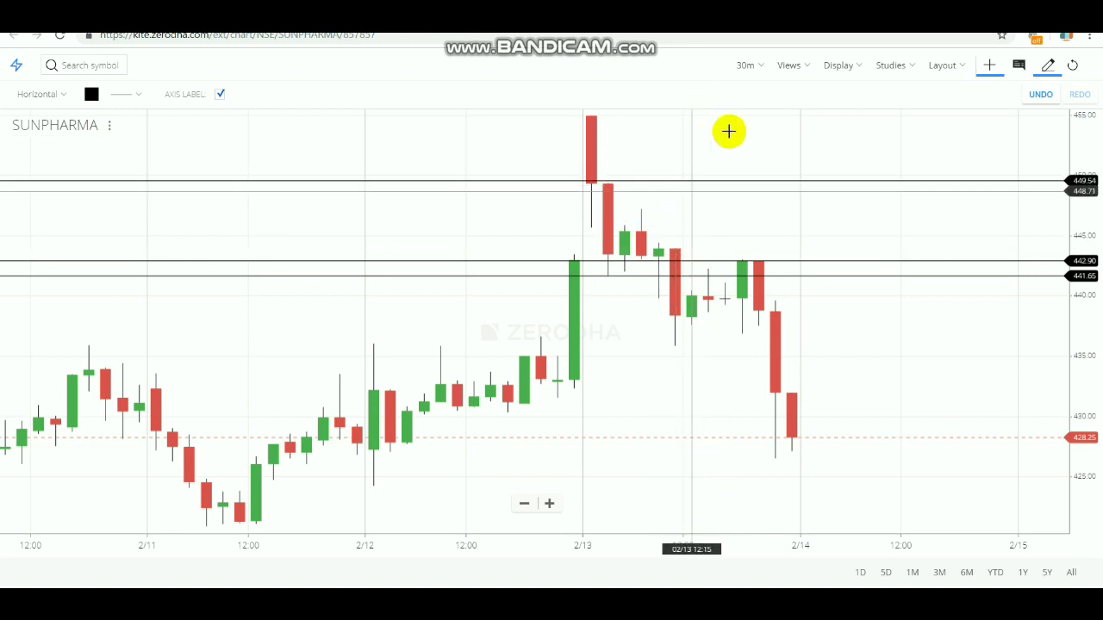
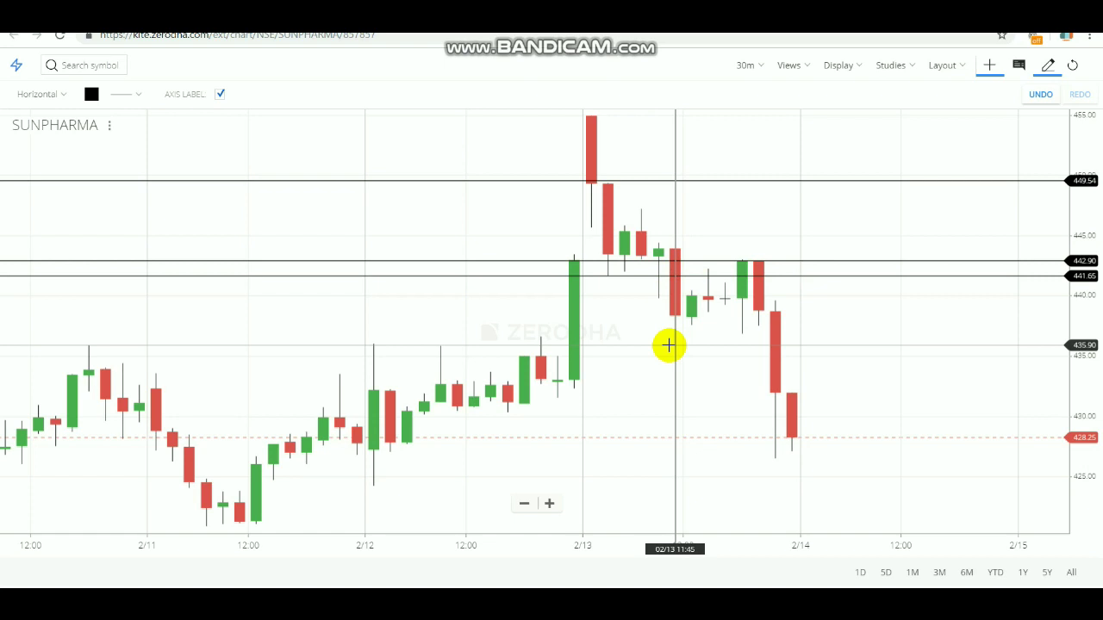
Delete the three horizontal lines marking the 2/12 close and the 2/13 candle's low and high
{"action": "right_click", "coordinate": [613, 261]}
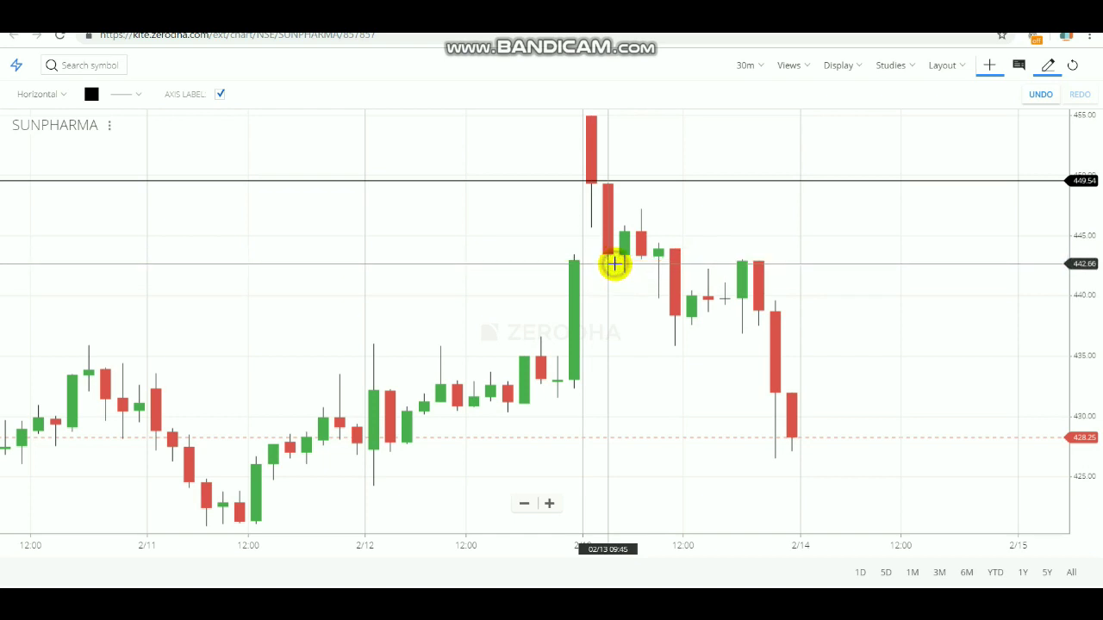
{"action": "right_click", "coordinate": [618, 178]}
Draw horizontal lines at about 427.76 for the 2/11 close, and at 424.29 and 435.96 for the first 2/12 candle's low and high
{"action": "left_click_drag", "start_coordinate": [458, 264], "coordinate": [566, 150]}
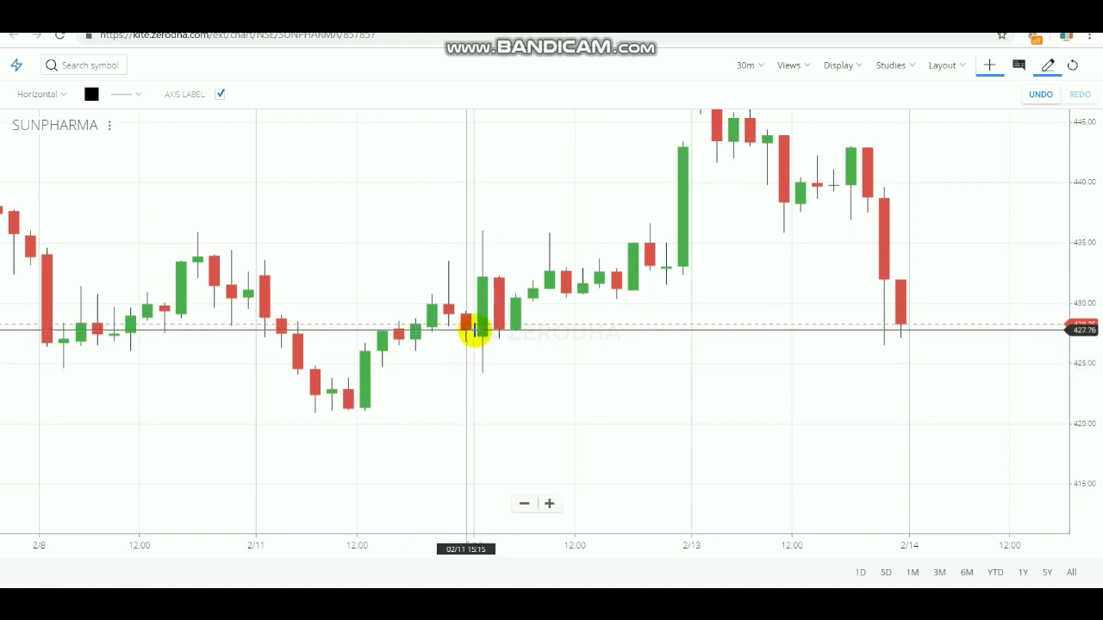
{"action": "left_click", "coordinate": [474, 329]}
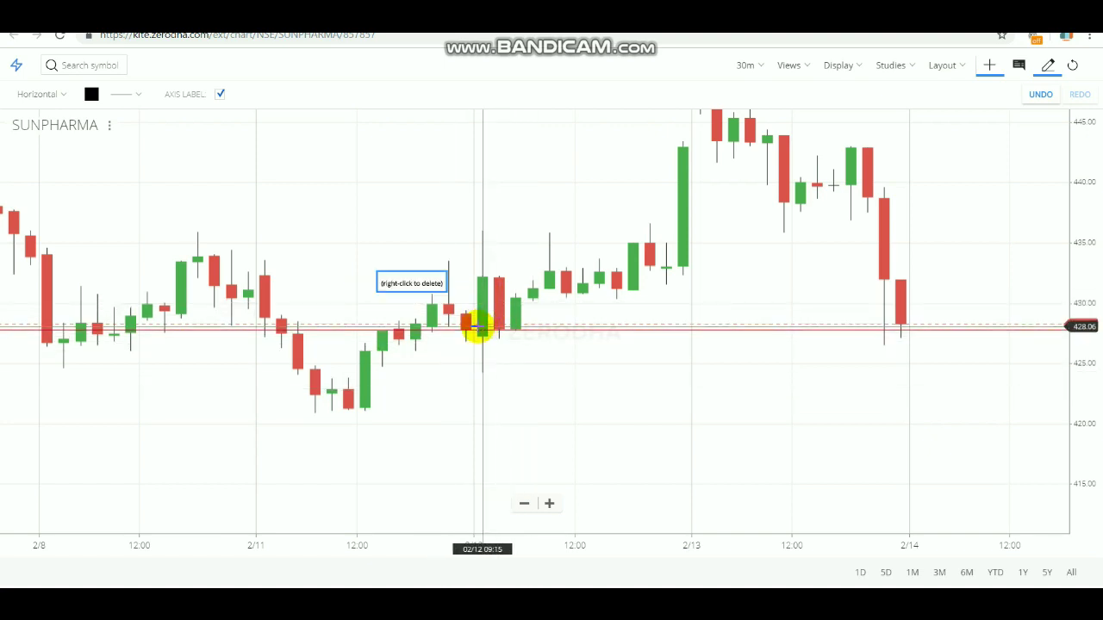
{"action": "mouse_move", "coordinate": [488, 329]}
{"action": "left_mouse_down"}
{"action": "mouse_move", "coordinate": [501, 322]}
{"action": "mouse_move", "coordinate": [478, 330]}
{"action": "left_mouse_up"}
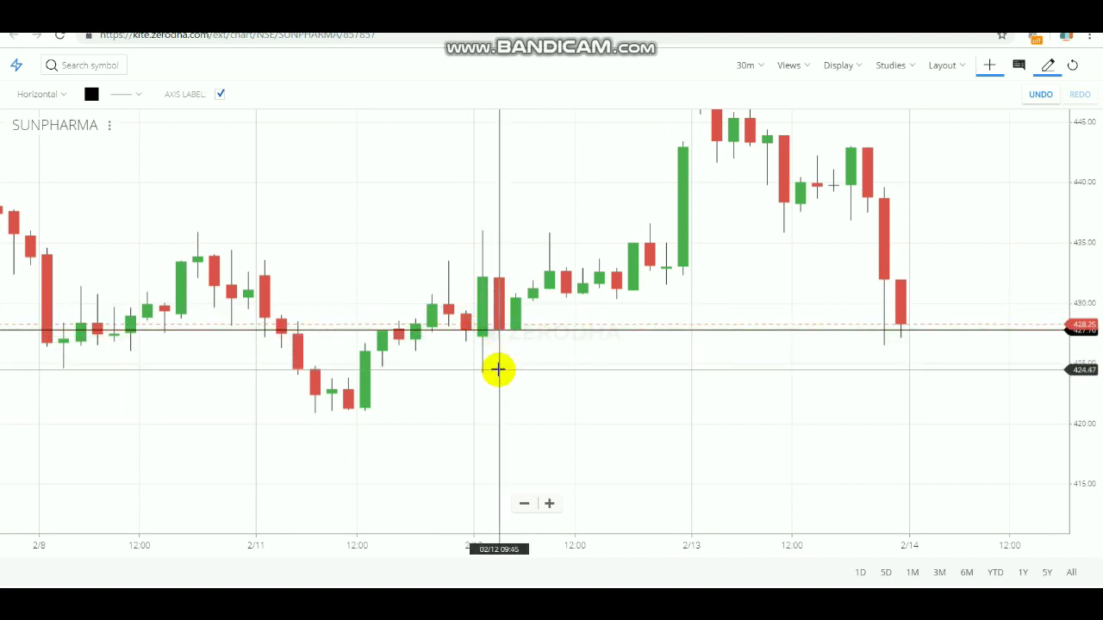
{"action": "left_click", "coordinate": [498, 371]}
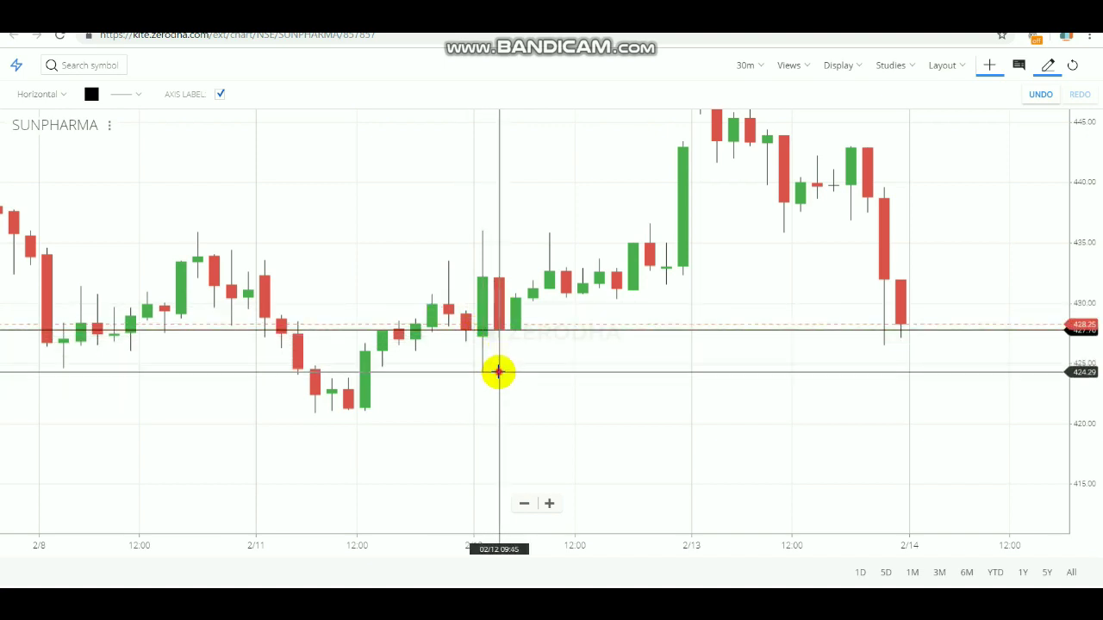
{"action": "left_click", "coordinate": [499, 231]}
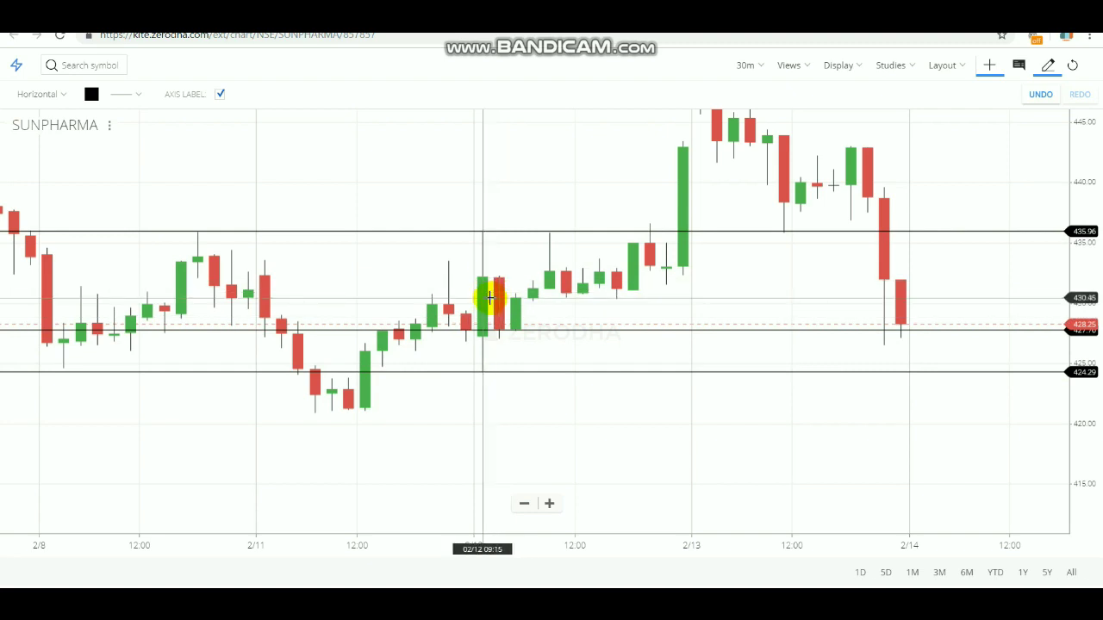
Examine how the 2/12 candles behave relative to the previous-close line and the first candle's high and low lines
{"action": "left_click", "coordinate": [527, 372]}
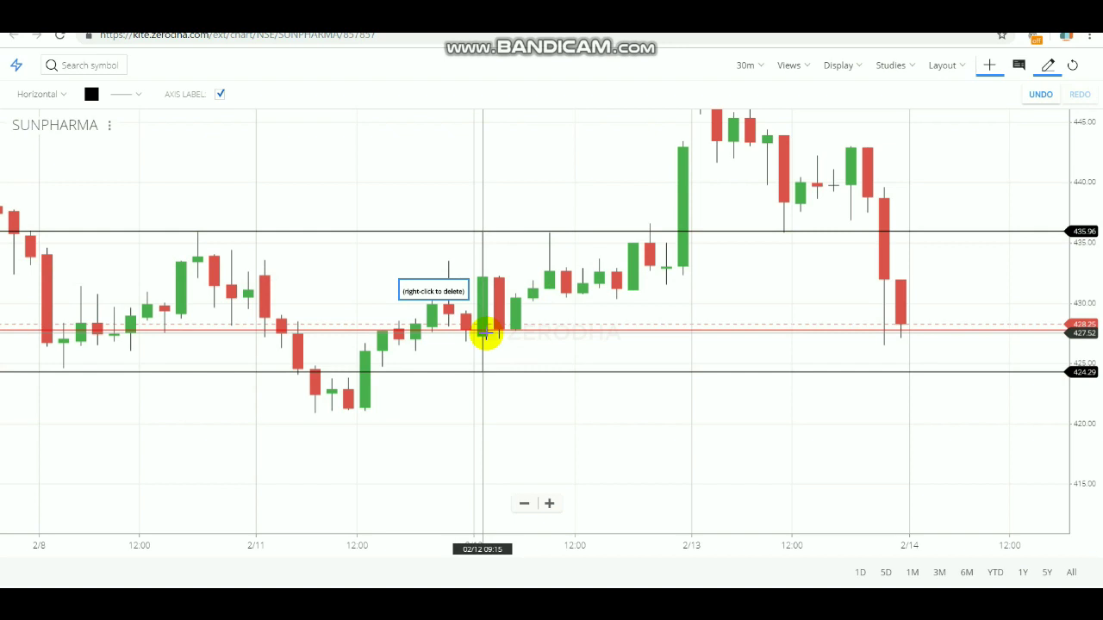
{"action": "left_click", "coordinate": [479, 330]}
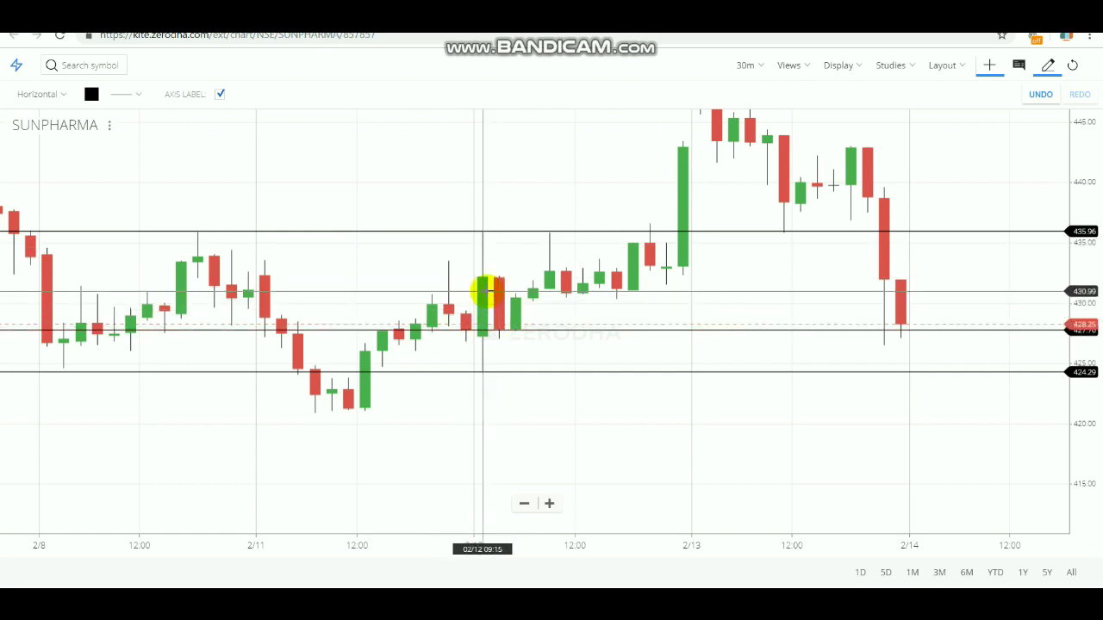
{"action": "left_click", "coordinate": [496, 335]}
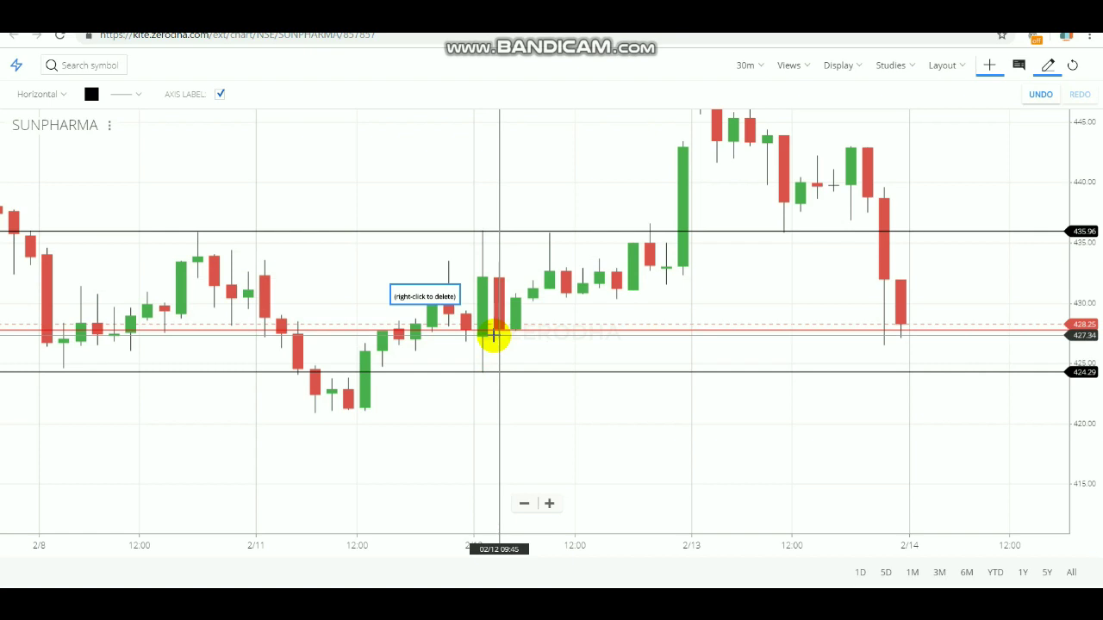
{"action": "left_click_drag", "start_coordinate": [495, 335], "coordinate": [491, 329]}
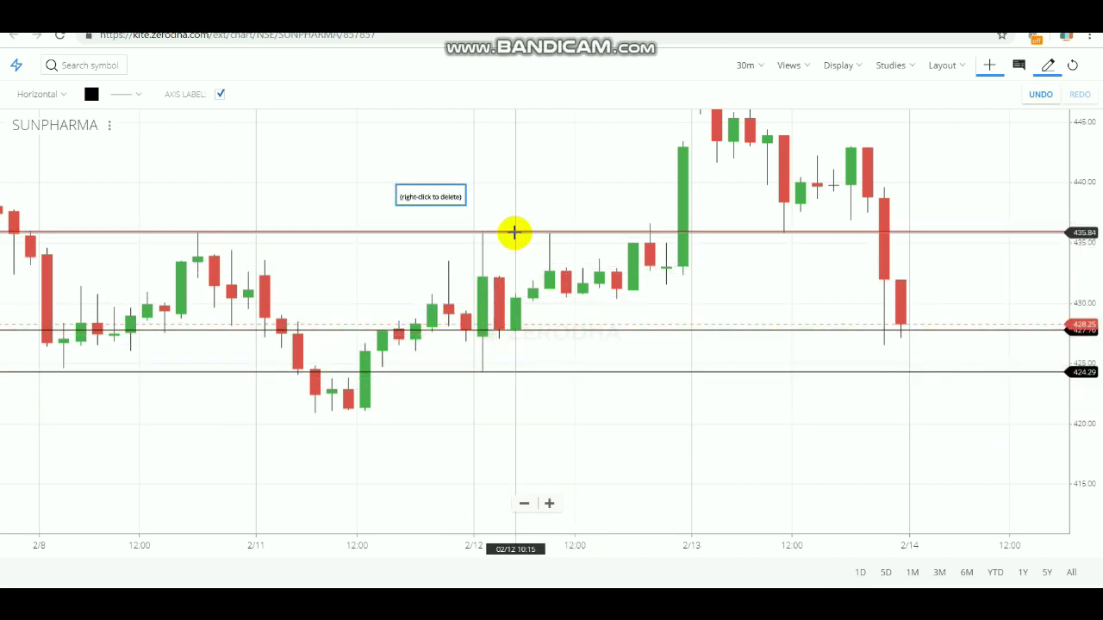
{"action": "left_click_drag", "start_coordinate": [482, 302], "coordinate": [501, 278]}
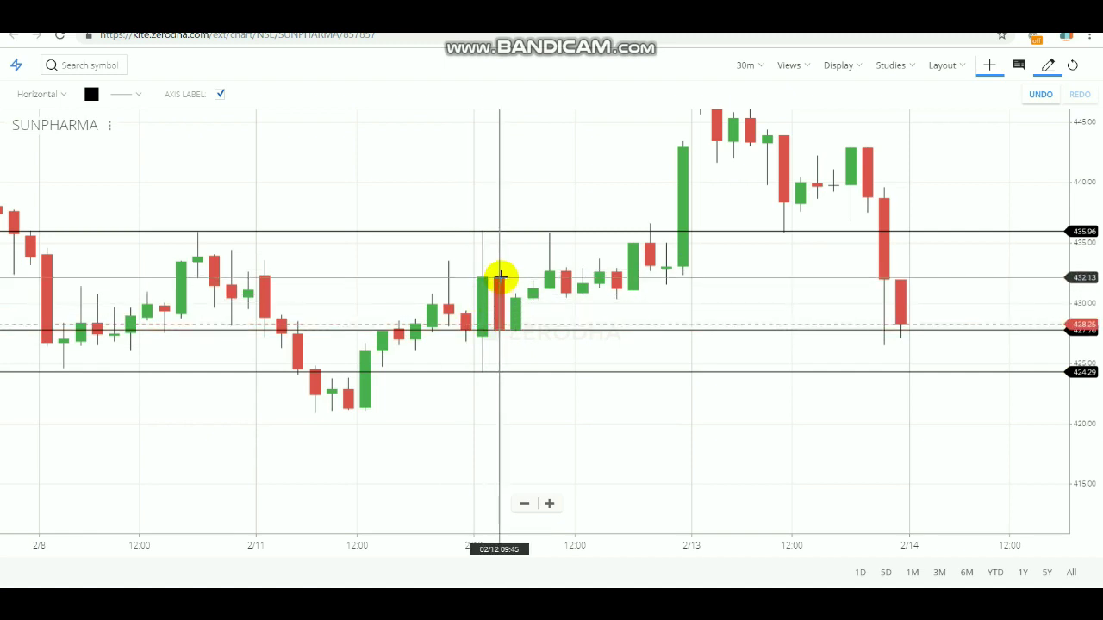
{"action": "left_click_drag", "start_coordinate": [500, 277], "coordinate": [486, 228]}
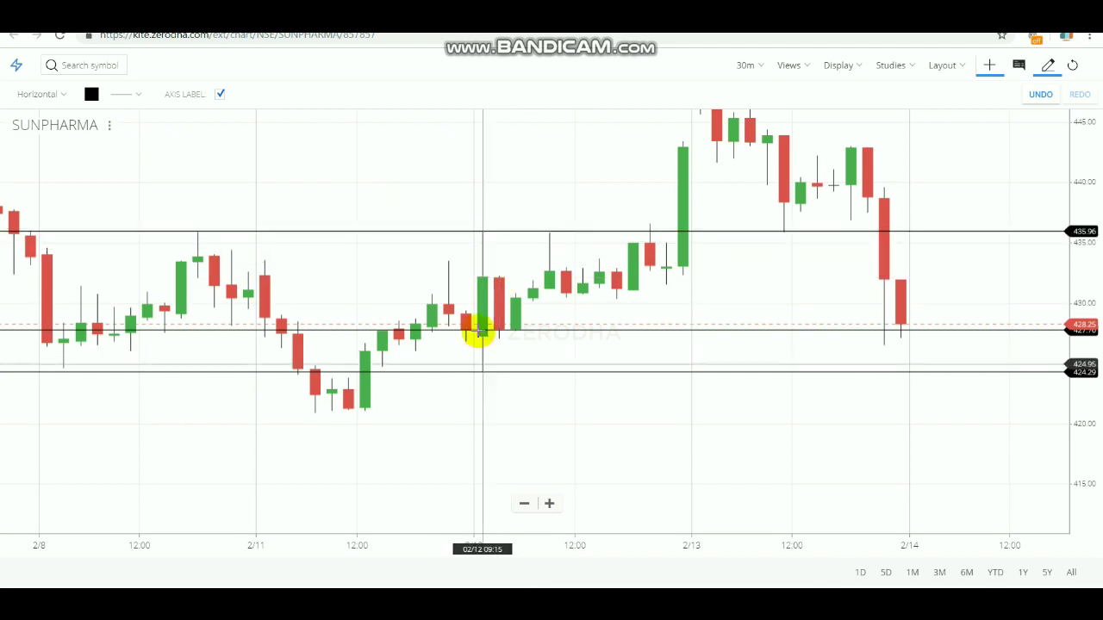
{"action": "left_click", "coordinate": [484, 230]}
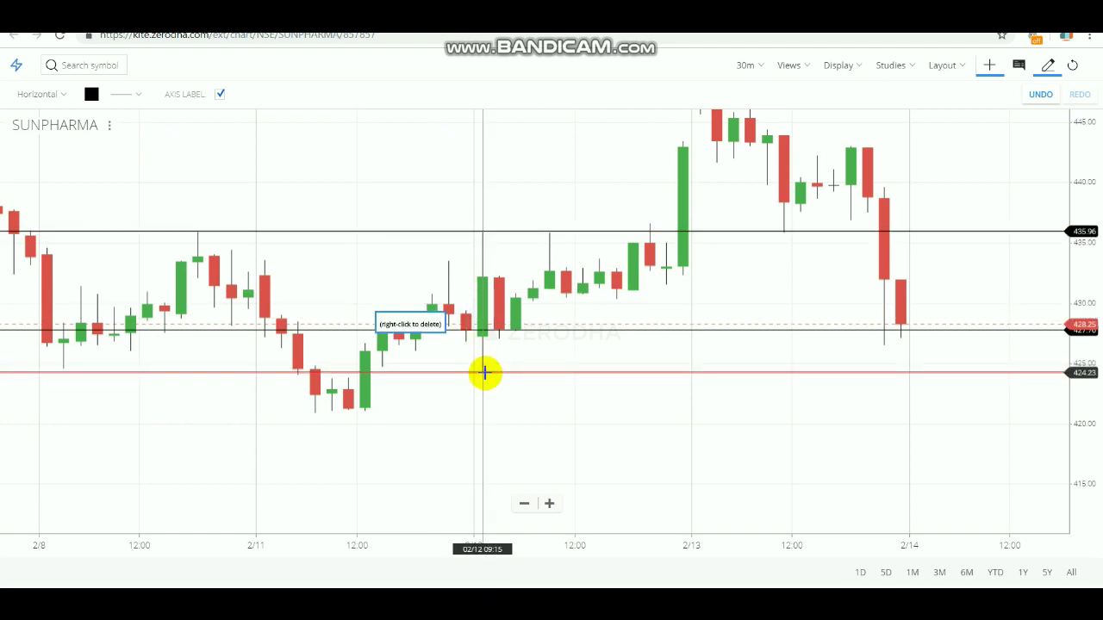
{"action": "left_click", "coordinate": [485, 372]}
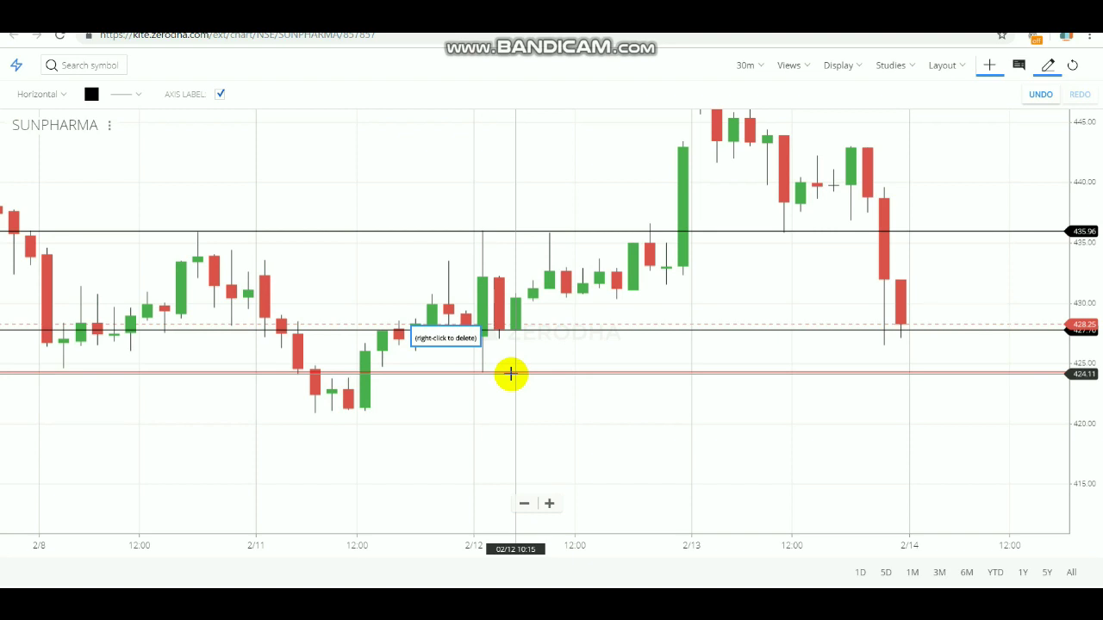
{"action": "left_click_drag", "start_coordinate": [510, 373], "coordinate": [510, 371]}
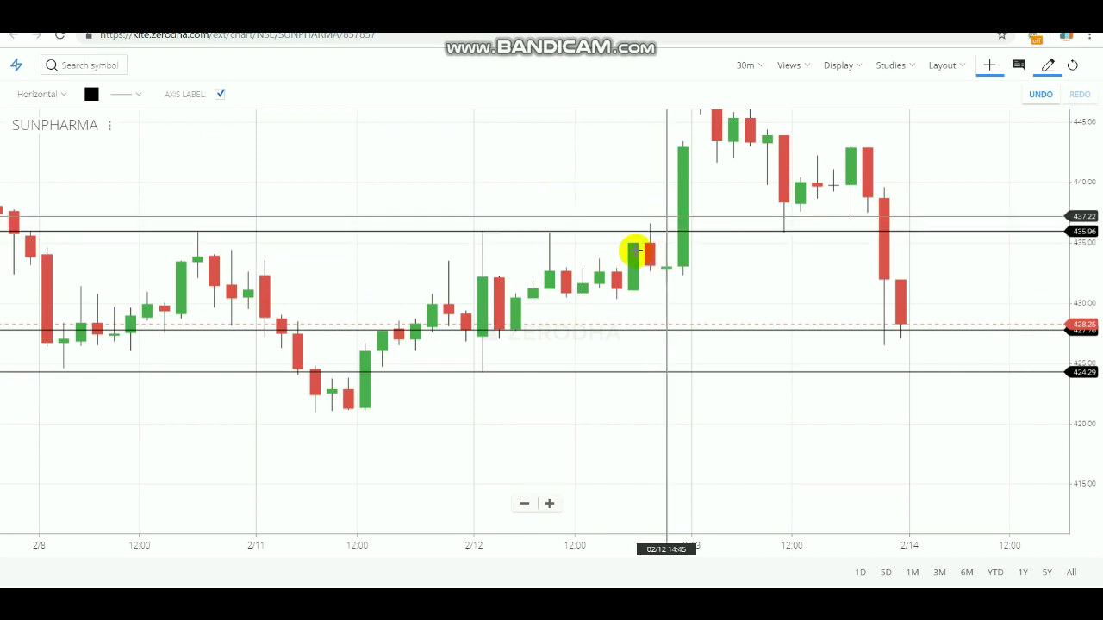
{"action": "left_click_drag", "start_coordinate": [652, 239], "coordinate": [649, 234]}
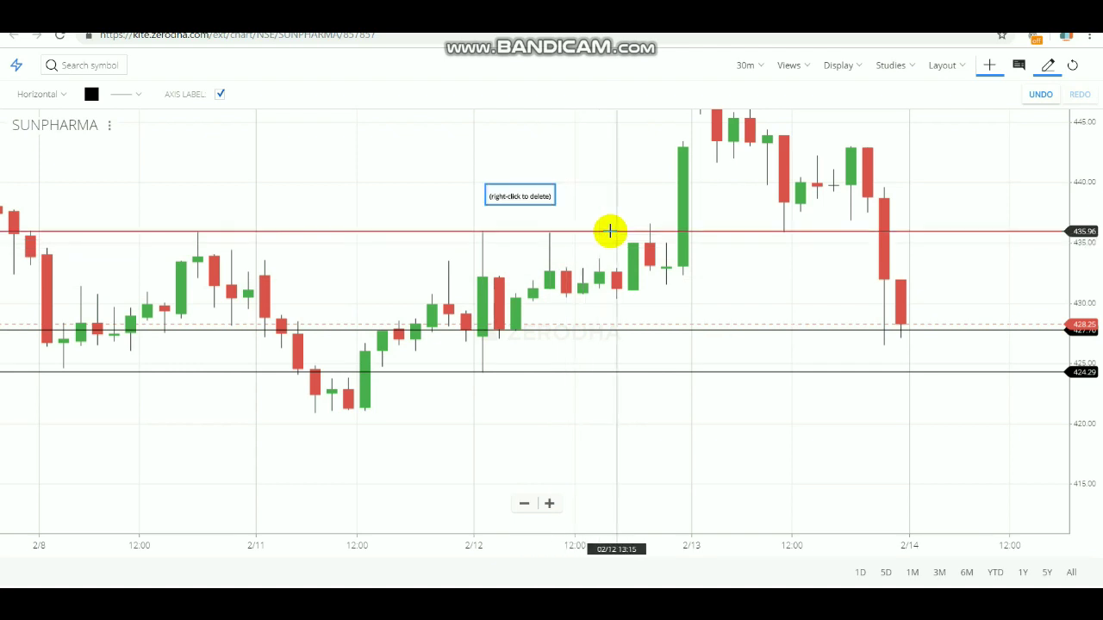
{"action": "left_click_drag", "start_coordinate": [640, 231], "coordinate": [651, 227]}
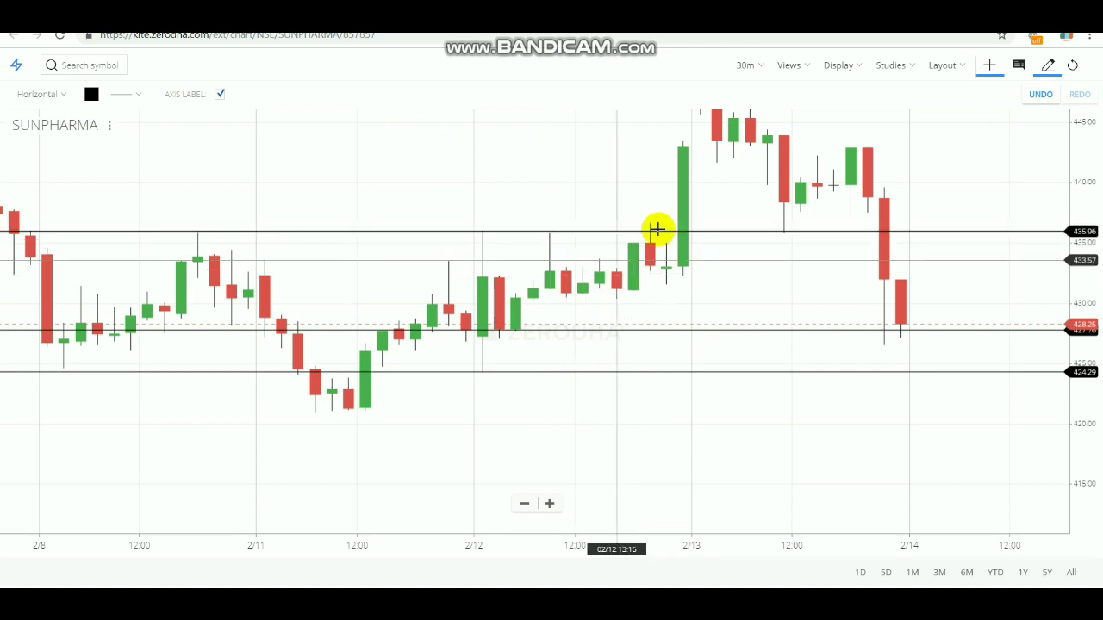
{"action": "left_click_drag", "start_coordinate": [652, 223], "coordinate": [655, 231]}
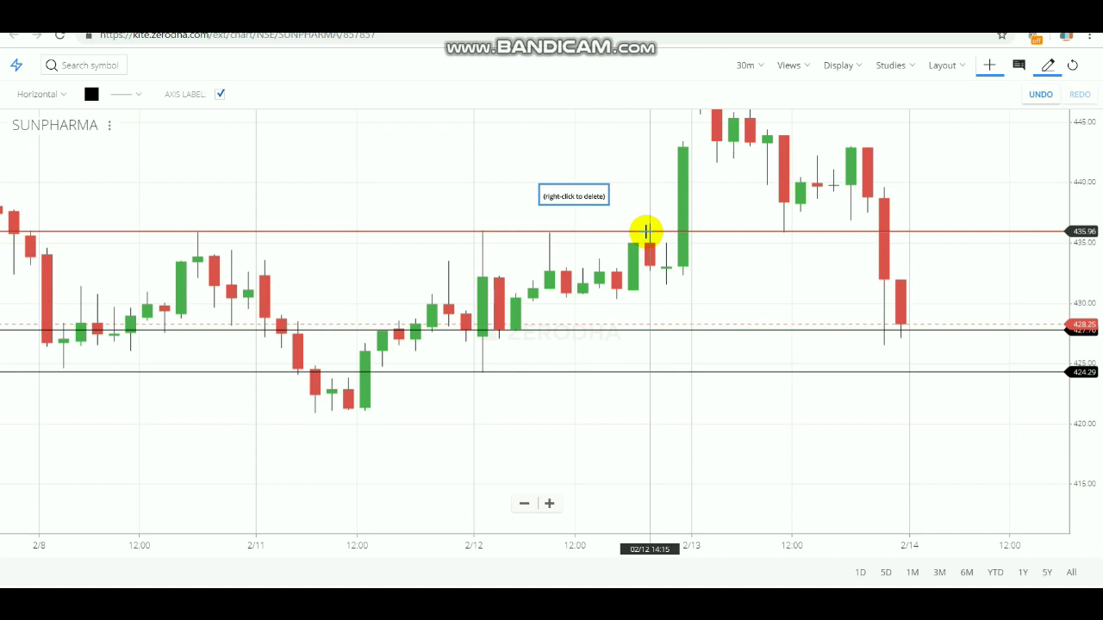
Delete the three horizontal lines marking the 2/11 close and the first 2/12 candle's high and low
{"action": "left_click_drag", "start_coordinate": [646, 231], "coordinate": [633, 331]}
{"action": "right_click", "coordinate": [640, 372]}
Draw horizontal lines at about 431.18 for the 2/8 close and at 427.08 for the low of the first 2/11 candle
{"action": "left_click_drag", "start_coordinate": [388, 312], "coordinate": [585, 258]}
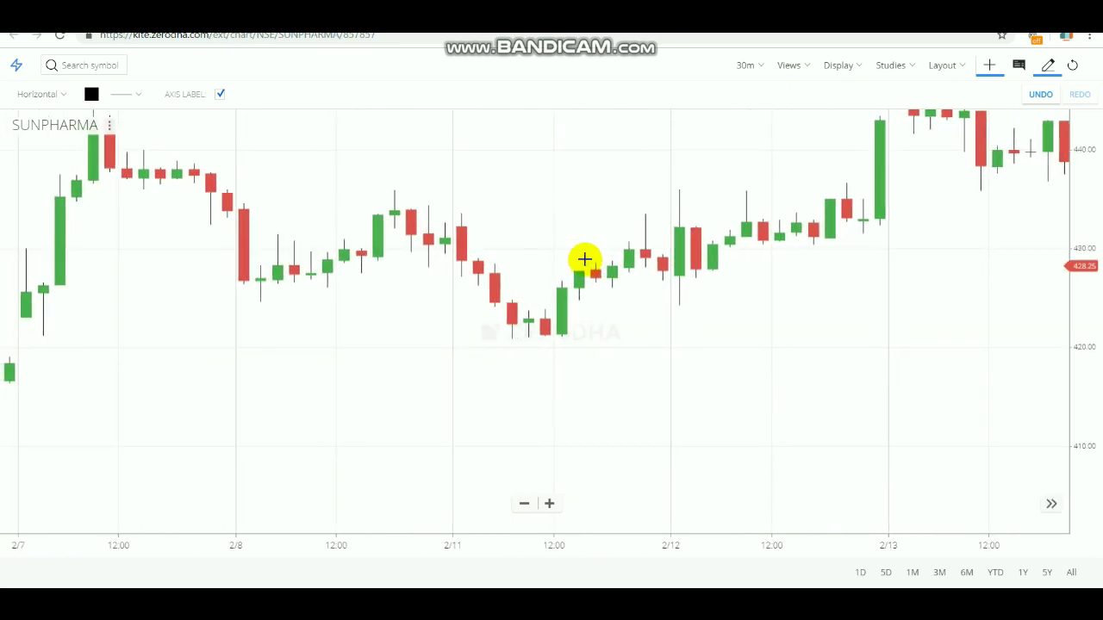
{"action": "left_click", "coordinate": [447, 235]}
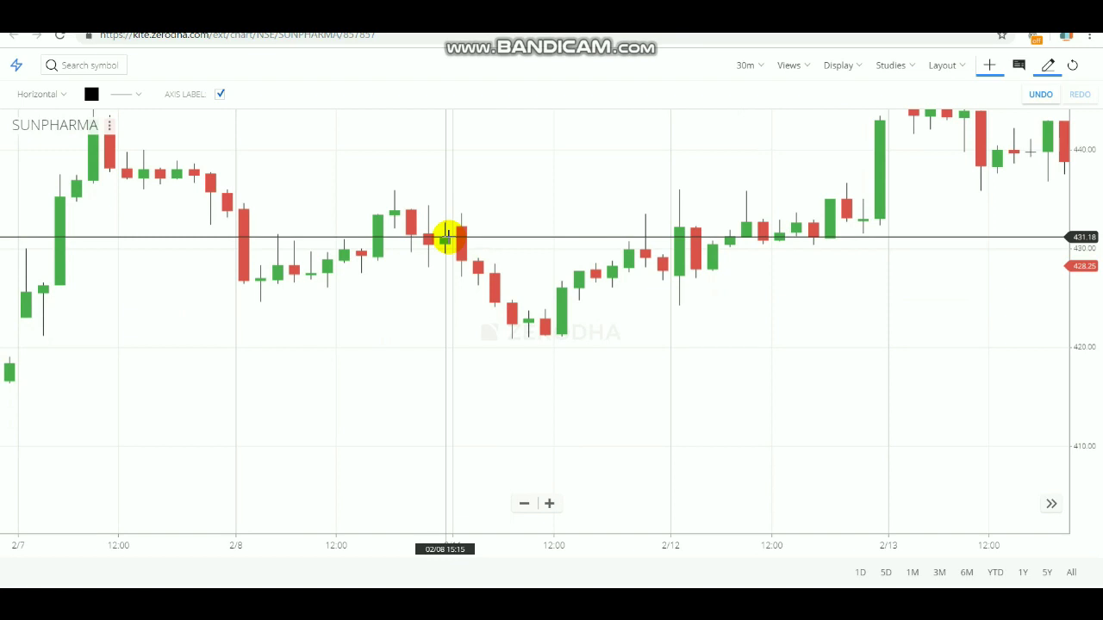
{"action": "left_click", "coordinate": [476, 277]}
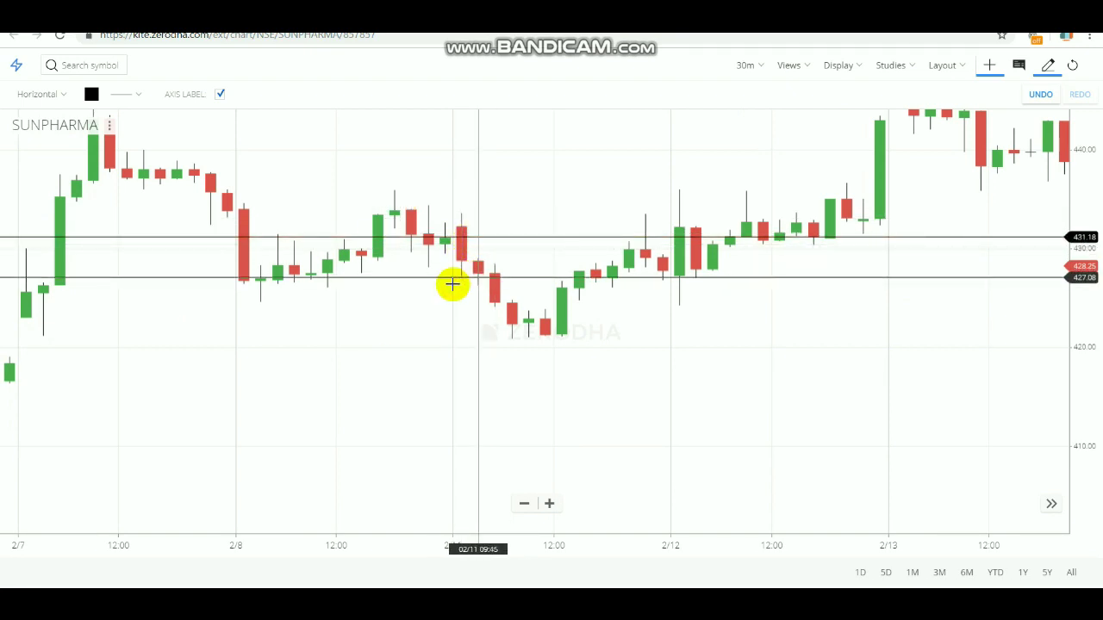
{"action": "left_click", "coordinate": [462, 235]}
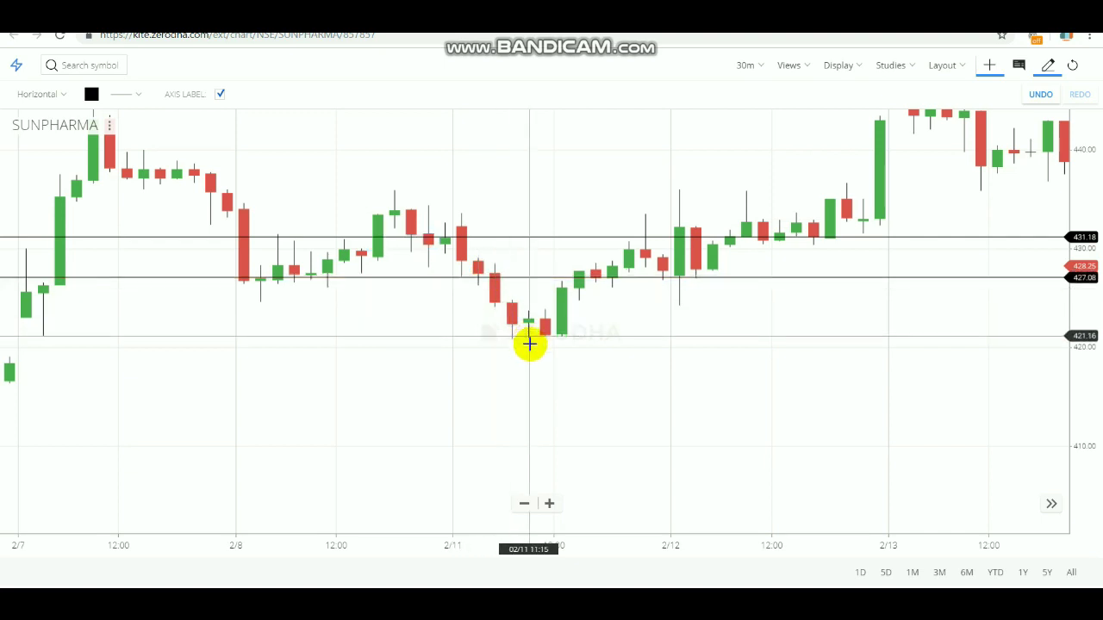
Delete the two horizontal lines marking the 2/8 close and the first 2/11 candle's low
{"action": "right_click", "coordinate": [511, 278]}
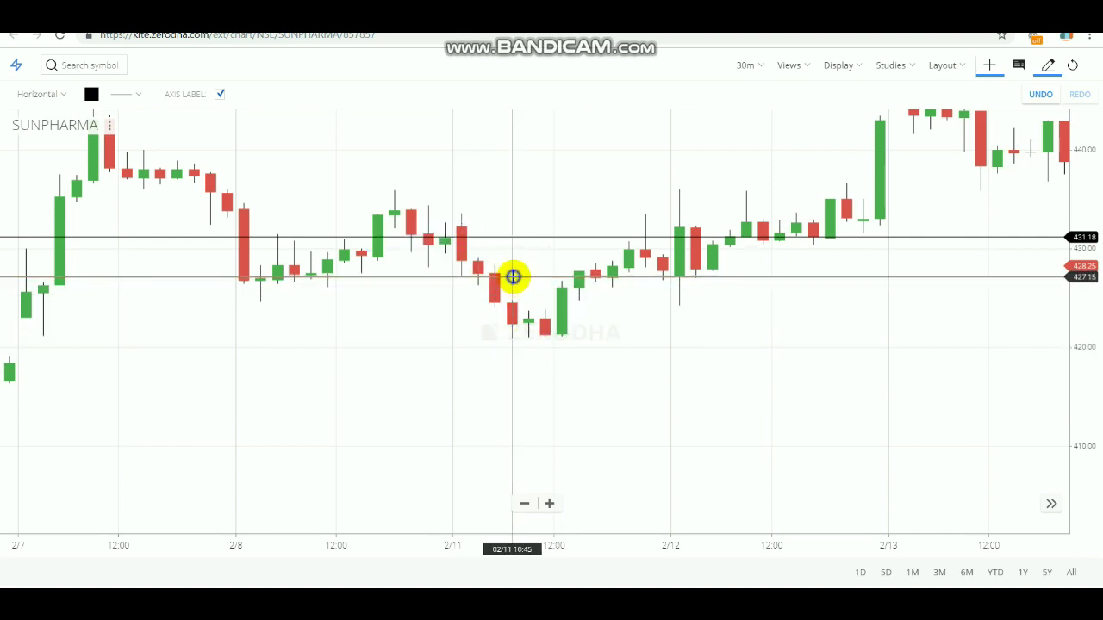
{"action": "right_click", "coordinate": [496, 234]}
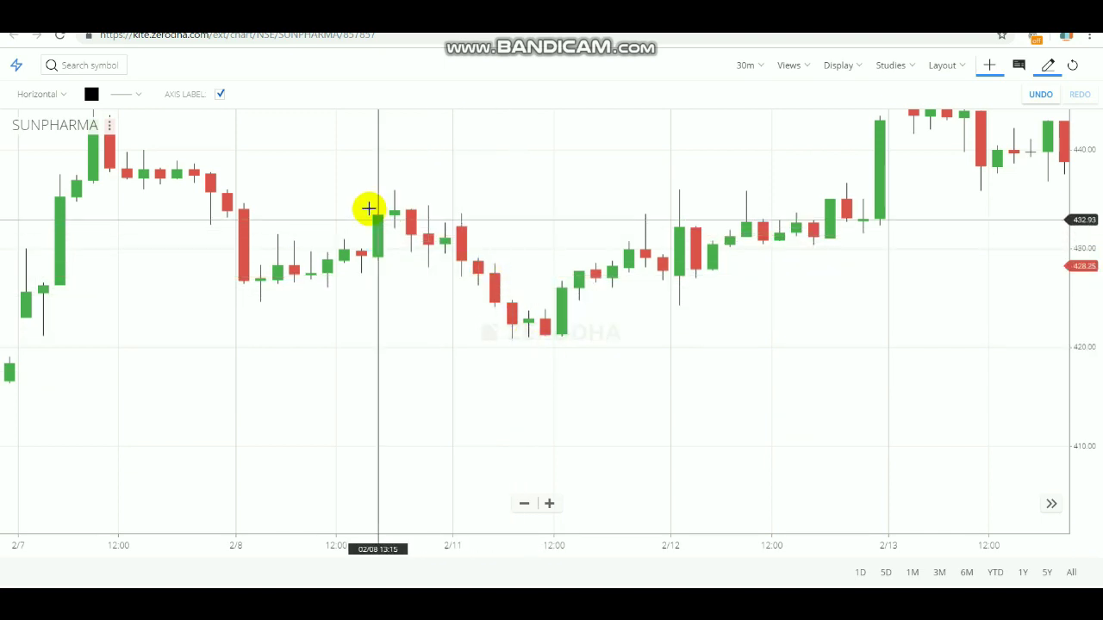
Draw horizontal lines at about 433.81 for the 2/7 close, and at 434.71 and 426.34 for the first 2/8 candle's high and low
{"action": "left_click_drag", "start_coordinate": [364, 210], "coordinate": [615, 376]}
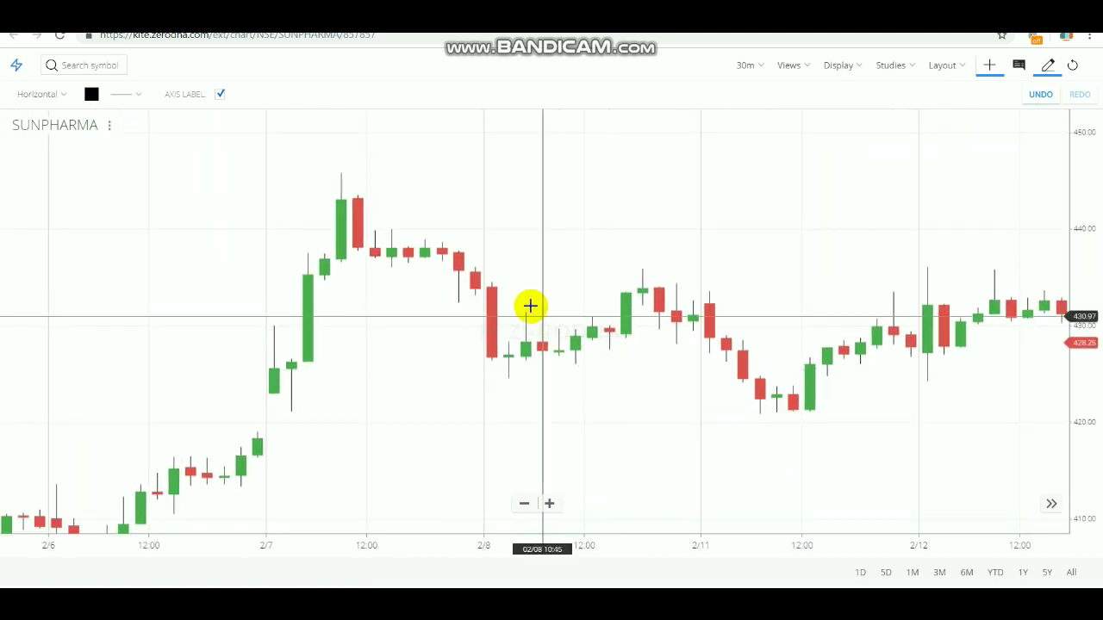
{"action": "left_click", "coordinate": [502, 290]}
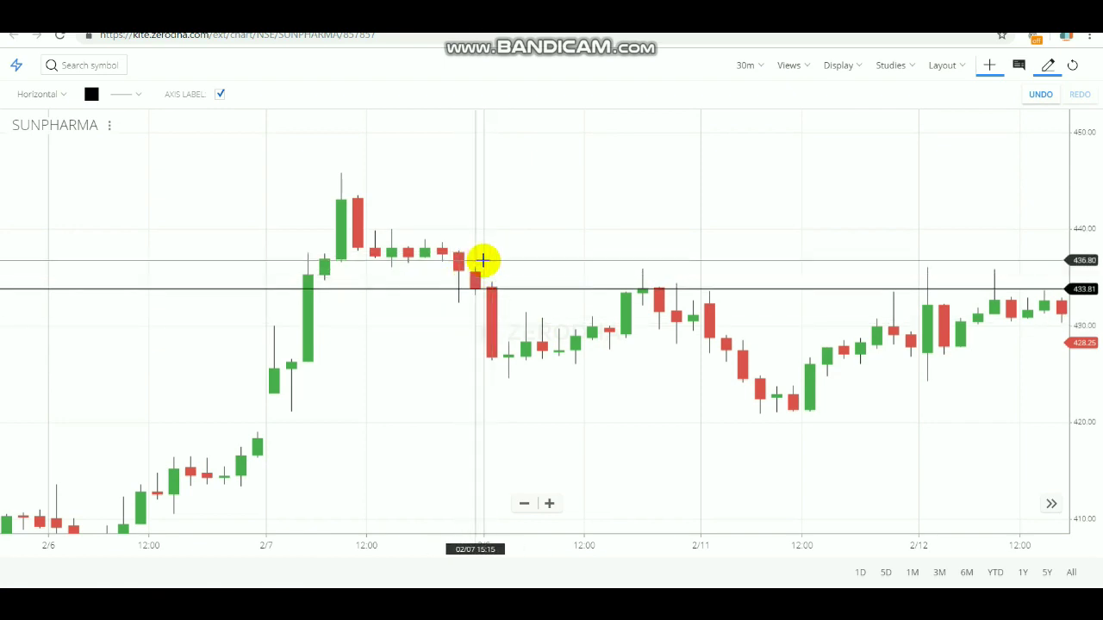
{"action": "left_click_drag", "start_coordinate": [505, 289], "coordinate": [505, 280]}
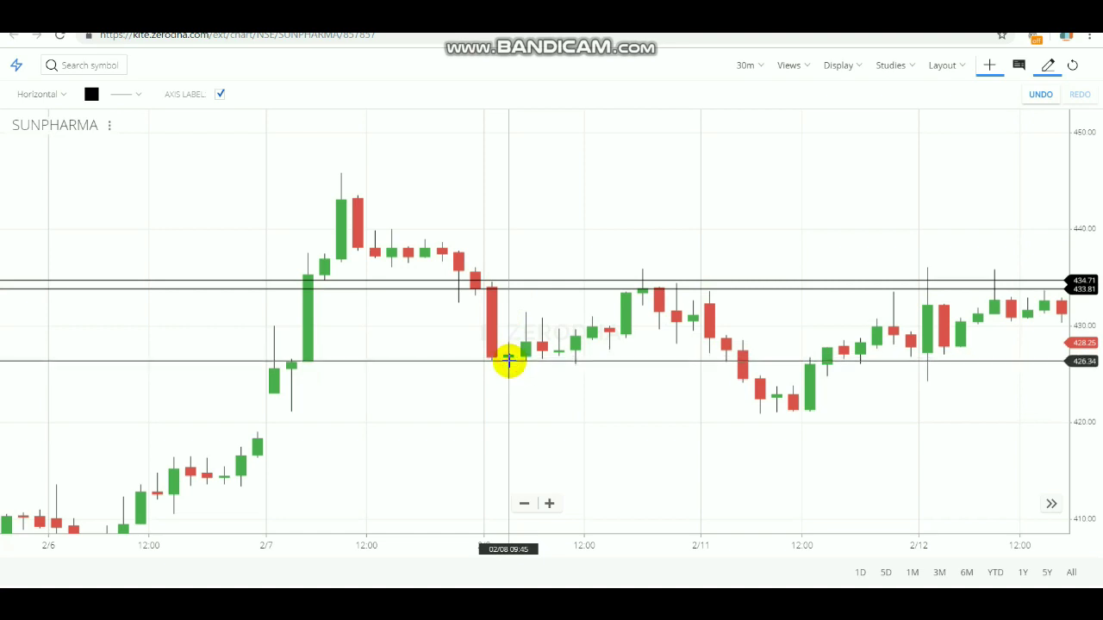
{"action": "left_click_drag", "start_coordinate": [509, 288], "coordinate": [511, 282]}
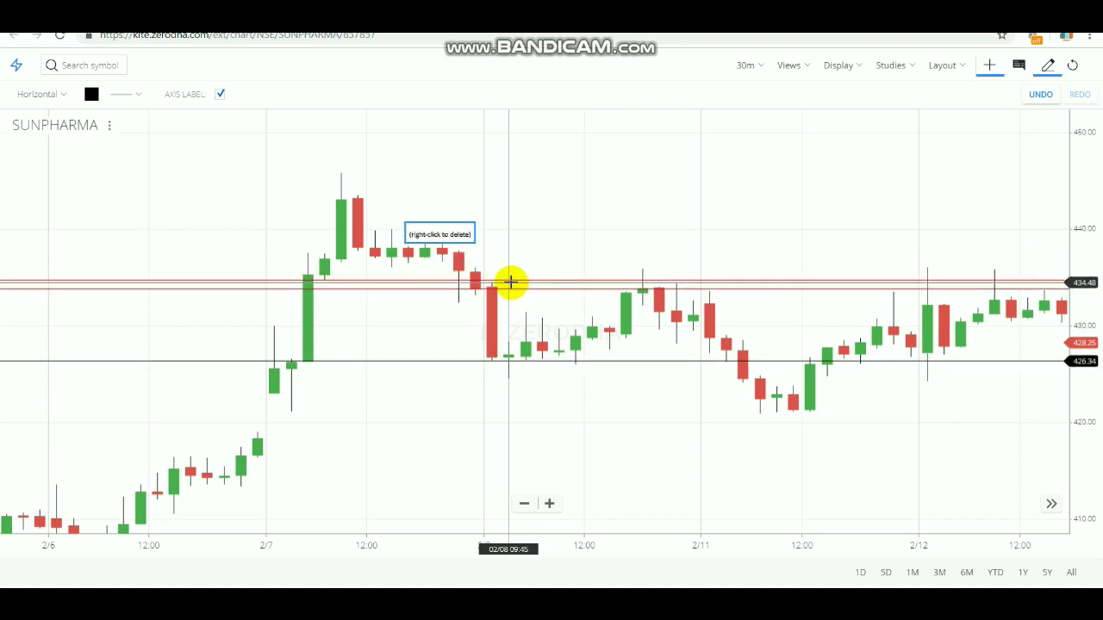
{"action": "left_click_drag", "start_coordinate": [511, 282], "coordinate": [646, 280]}
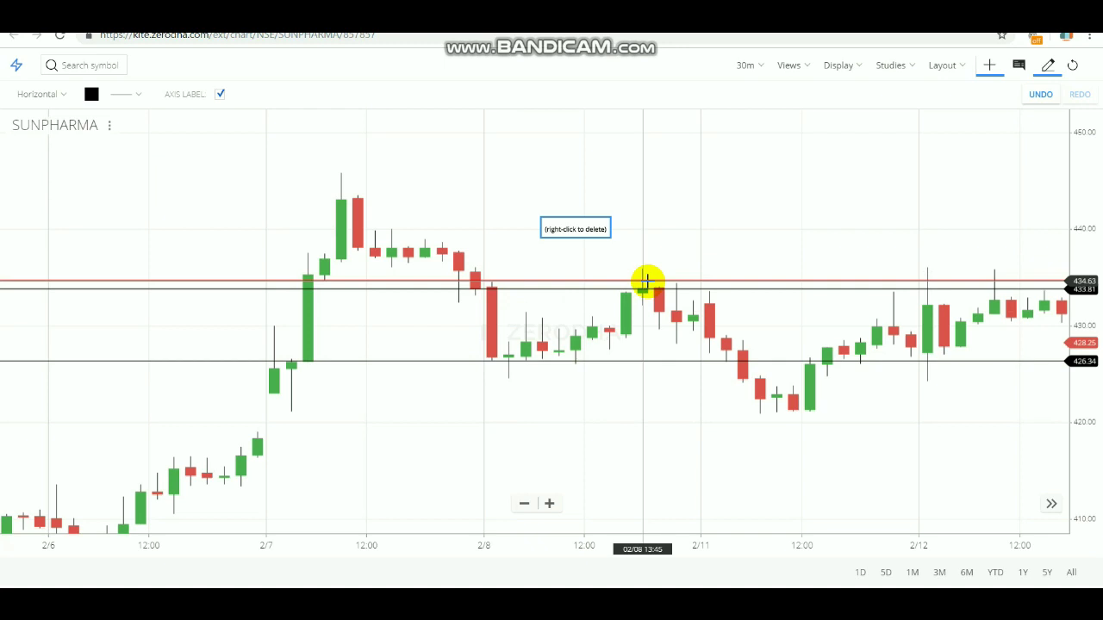
{"action": "left_click_drag", "start_coordinate": [646, 280], "coordinate": [647, 275]}
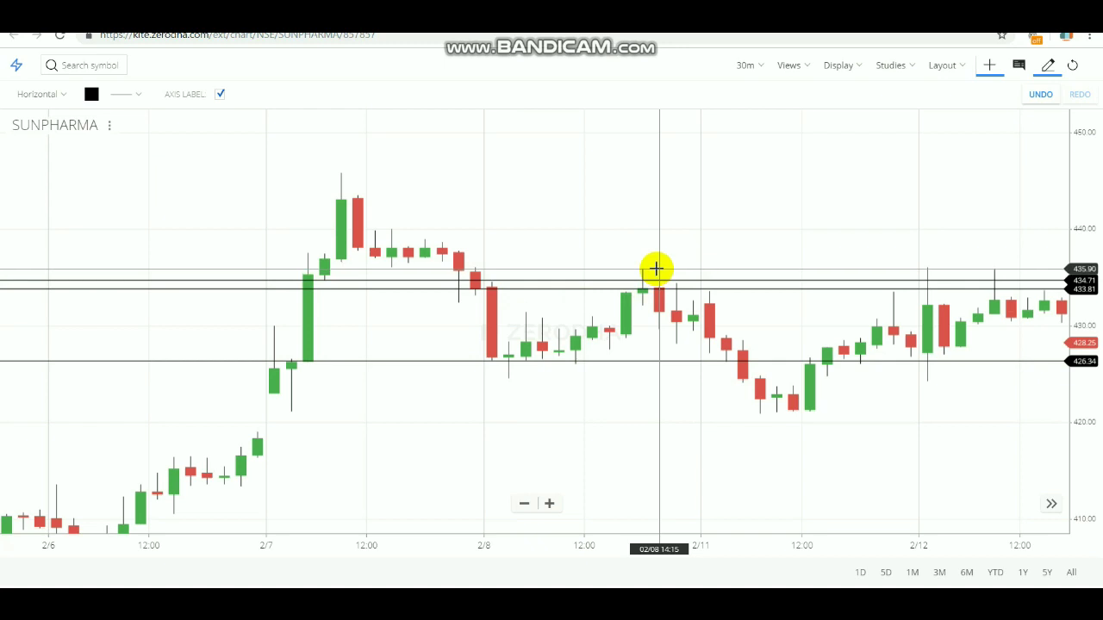
{"action": "mouse_move", "coordinate": [655, 269]}
{"action": "left_mouse_down"}
{"action": "mouse_move", "coordinate": [658, 285]}
{"action": "mouse_move", "coordinate": [646, 266]}
{"action": "mouse_move", "coordinate": [650, 276]}
{"action": "left_mouse_up"}
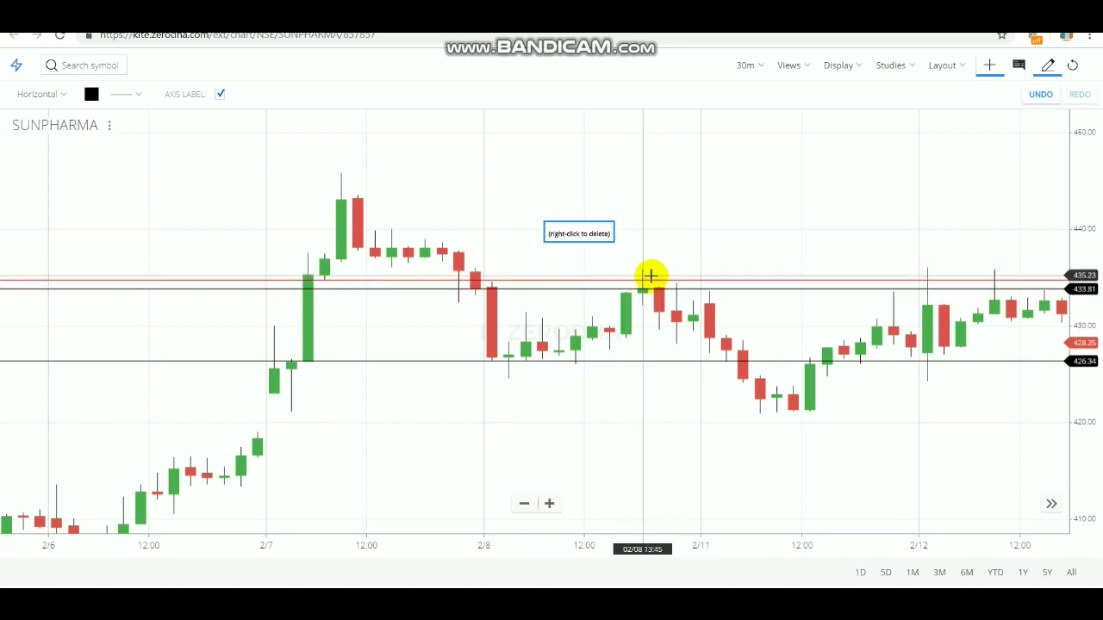
Delete all horizontal lines marking the 2/7 close and the first 2/8 candle's high and low
{"action": "right_click", "coordinate": [650, 276]}
{"action": "right_click", "coordinate": [648, 288]}
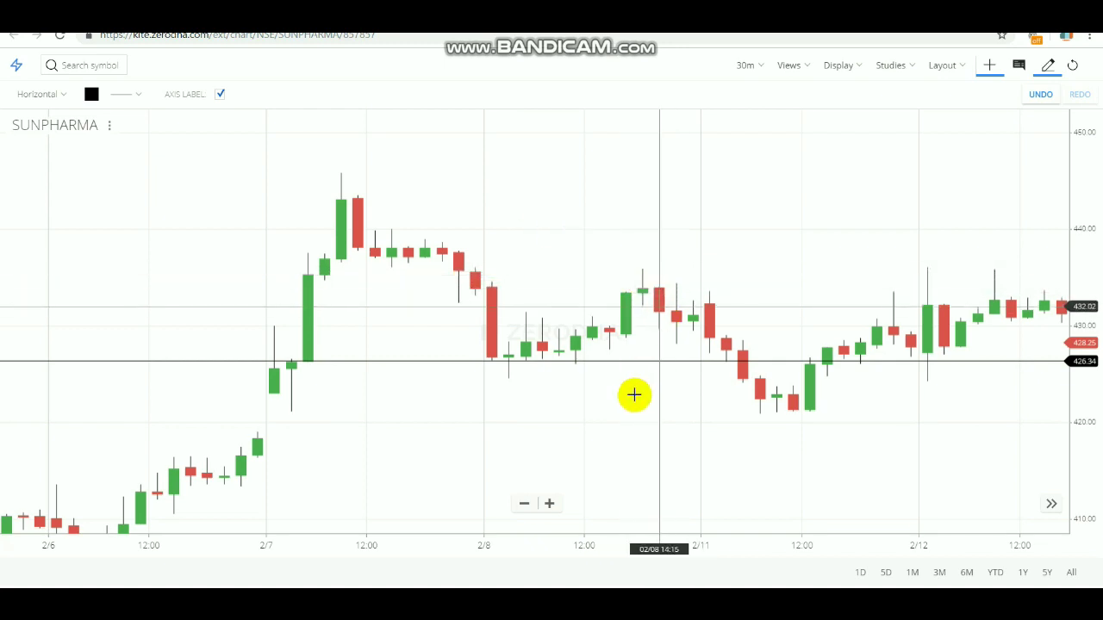
{"action": "key", "text": "ctrl+z"}
{"action": "key", "text": "ctrl+z"}
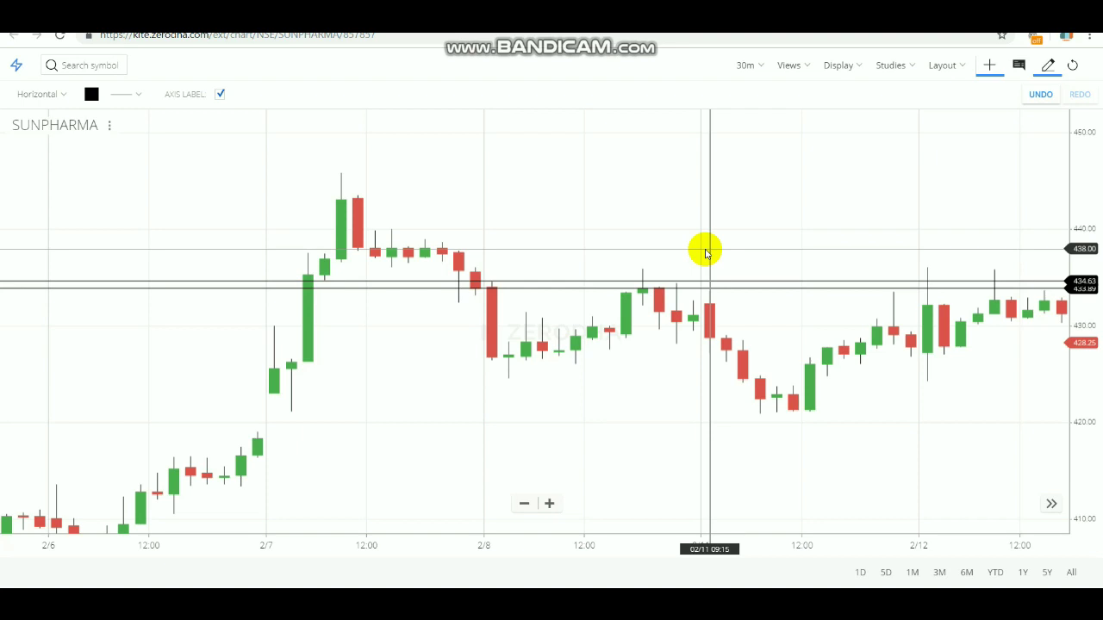
{"action": "left_click_drag", "start_coordinate": [630, 288], "coordinate": [622, 282]}
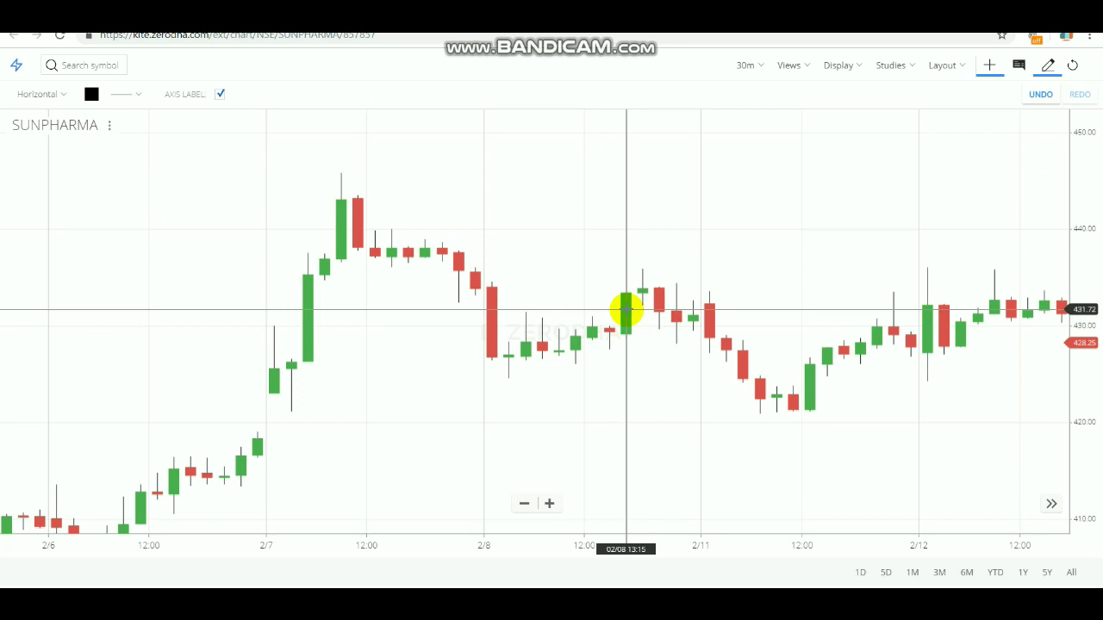
Draw a horizontal line at about 418.42 for the 2/6 close, and delete it after comparing the 2/7 candles with it
{"action": "left_click_drag", "start_coordinate": [468, 281], "coordinate": [672, 251]}
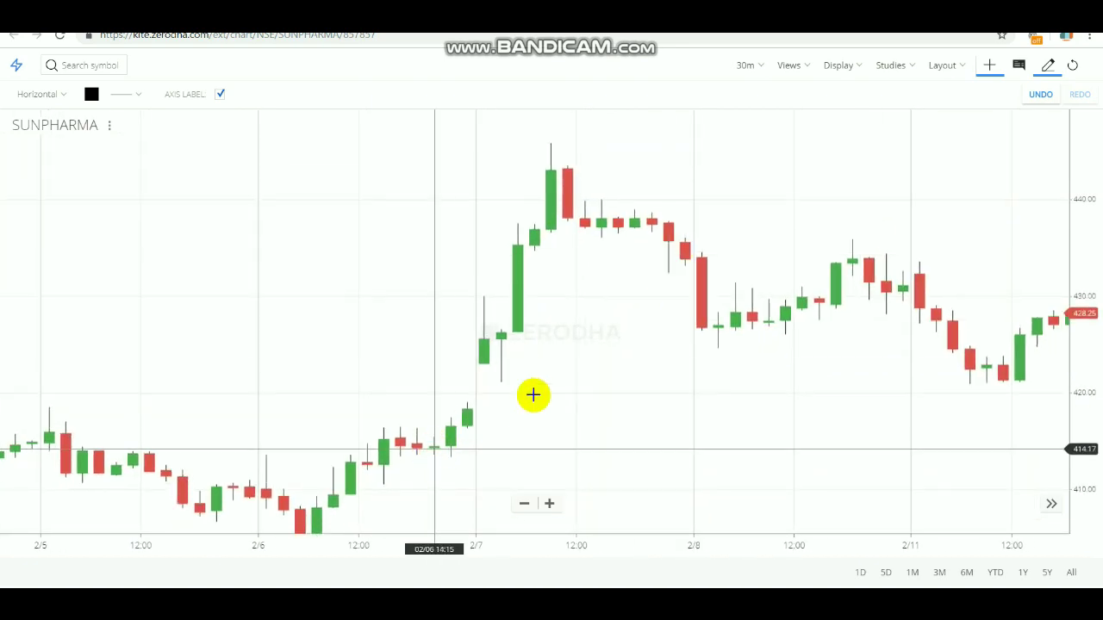
{"action": "left_click", "coordinate": [485, 407]}
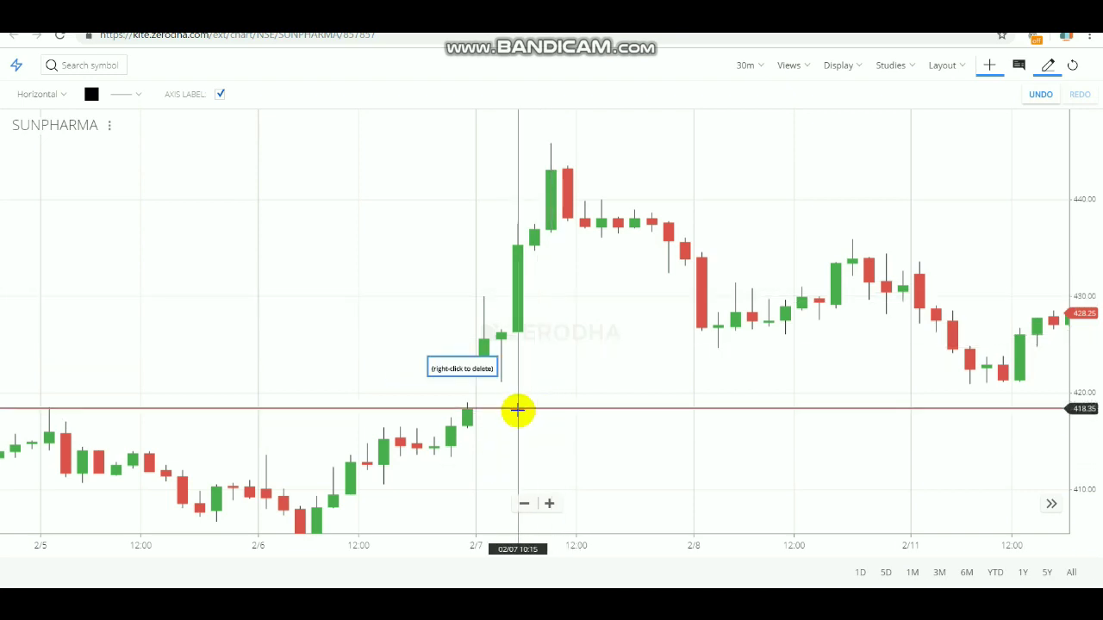
{"action": "mouse_move", "coordinate": [517, 412]}
{"action": "left_mouse_down"}
{"action": "mouse_move", "coordinate": [526, 435]}
{"action": "mouse_move", "coordinate": [522, 411]}
{"action": "left_mouse_up"}
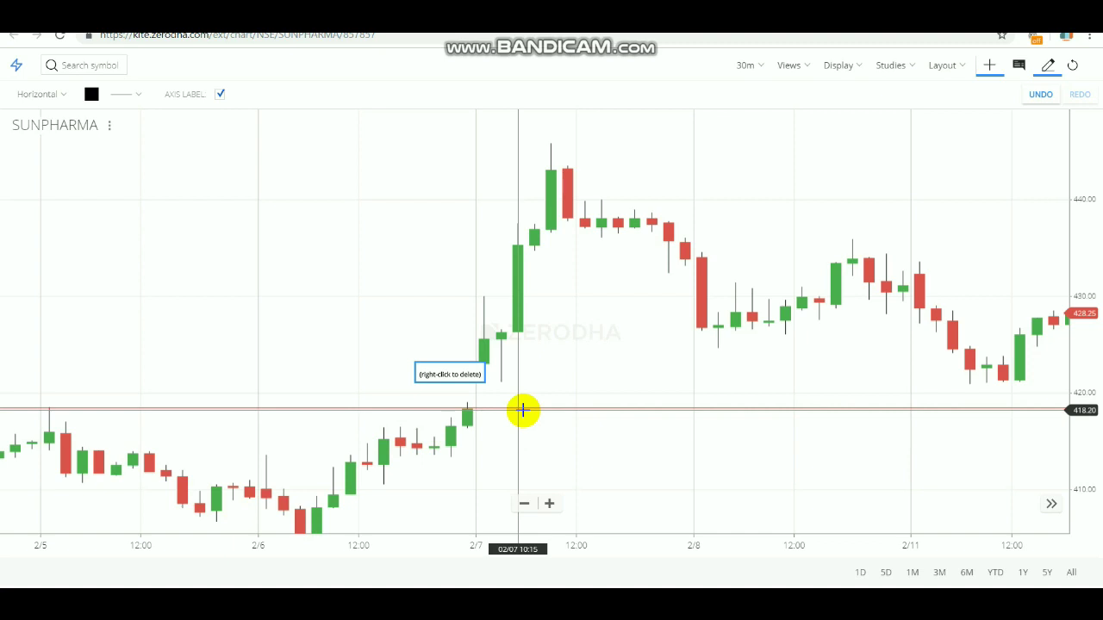
{"action": "left_click_drag", "start_coordinate": [539, 364], "coordinate": [674, 233]}
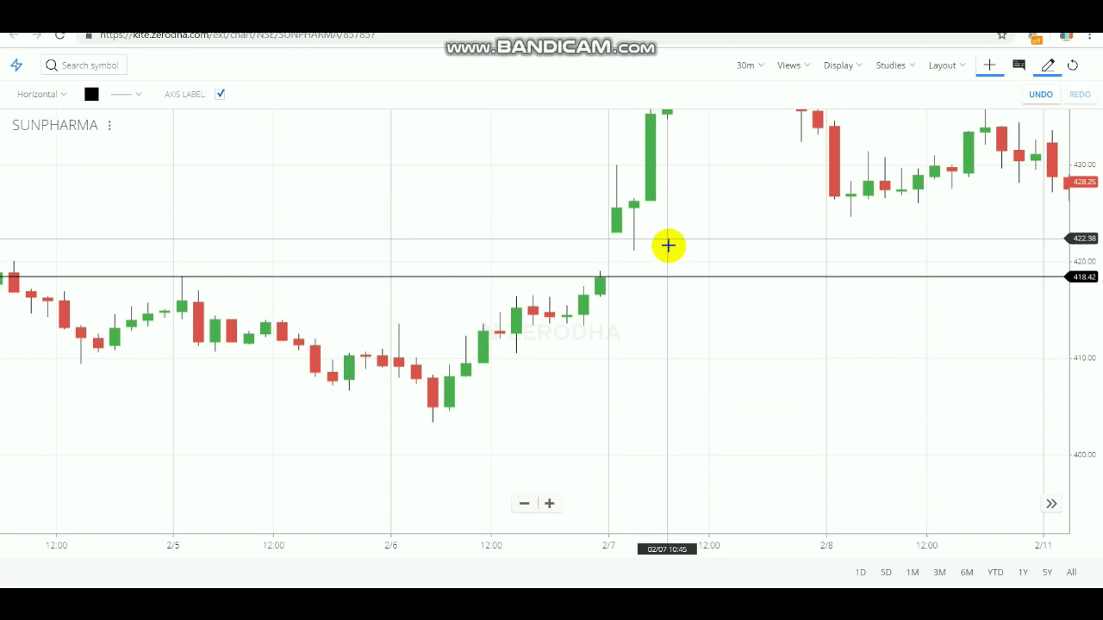
{"action": "right_click", "coordinate": [656, 282]}
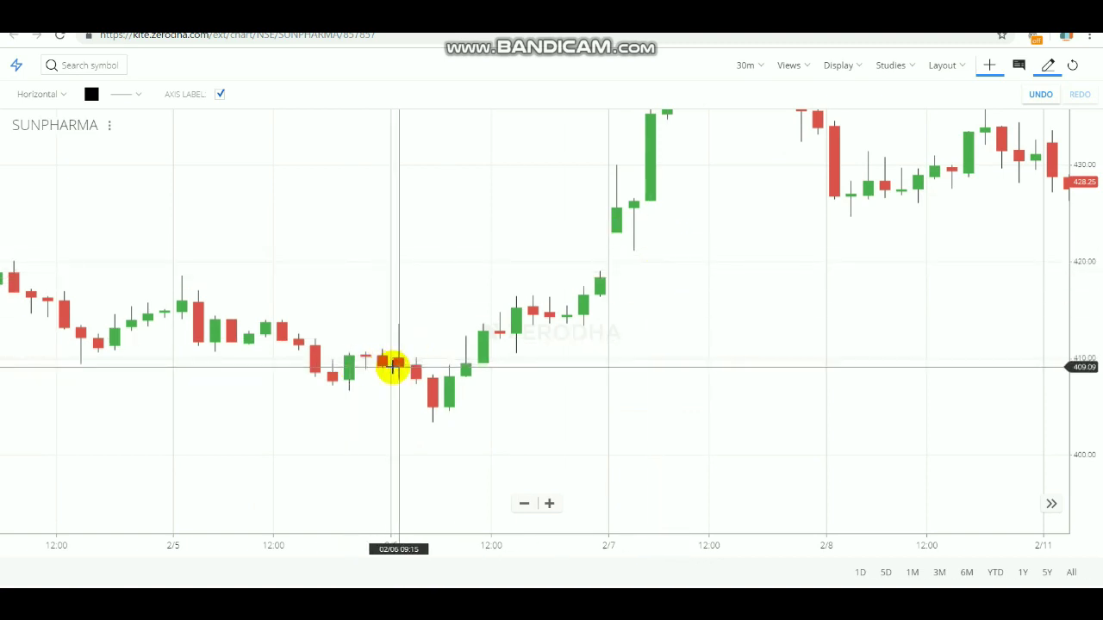
Draw horizontal lines at about 409.31 for the 2/5 close, and at 407.97 and 413.57 for the first 2/6 candle's low and high
{"action": "left_click", "coordinate": [392, 365]}
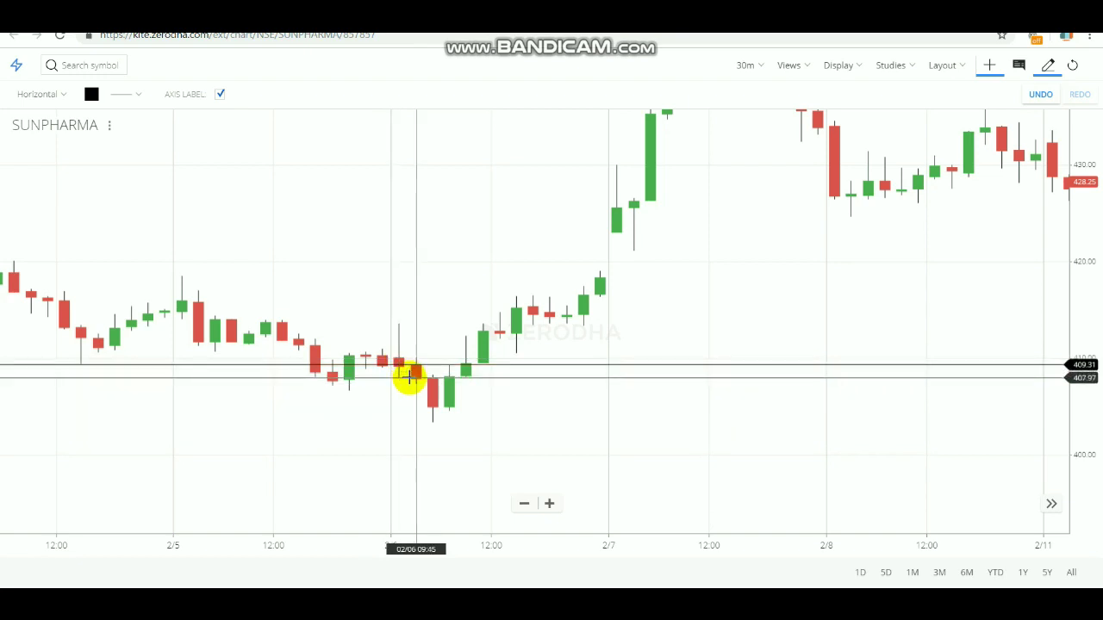
{"action": "left_click", "coordinate": [410, 376]}
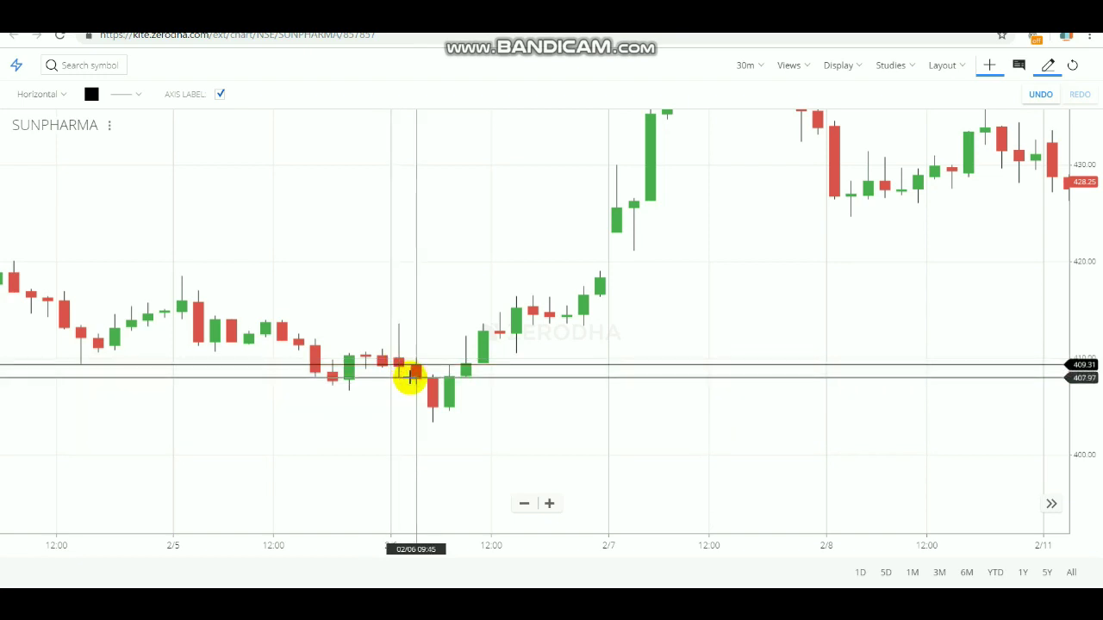
{"action": "left_click", "coordinate": [414, 323]}
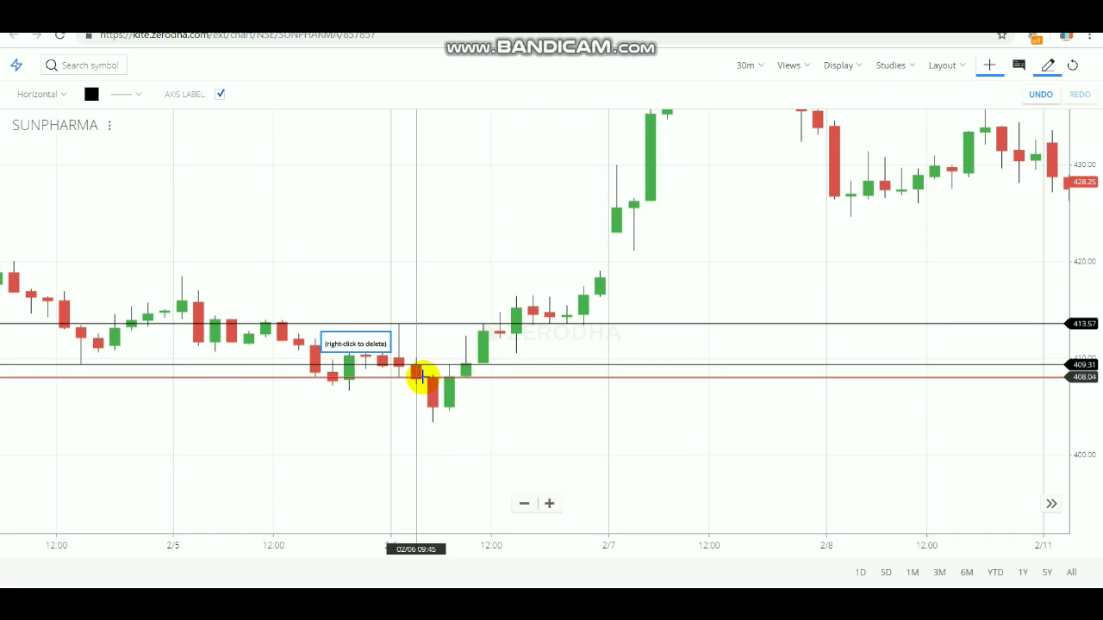
{"action": "left_click", "coordinate": [419, 377]}
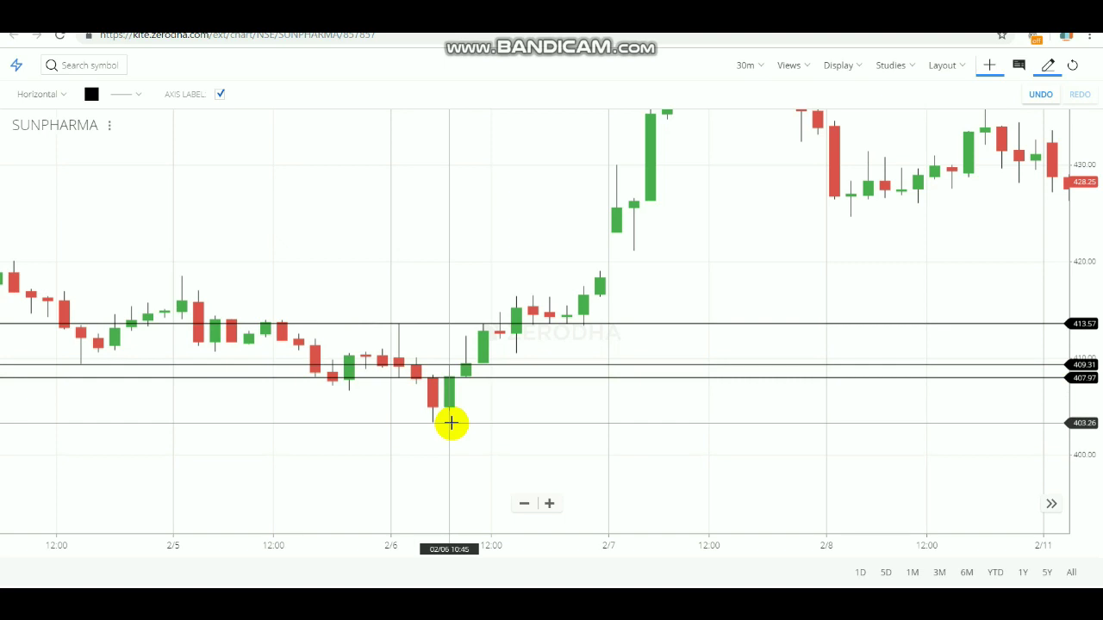
Delete the three horizontal lines marking the 2/5 close and the first 2/6 candle's high and low
{"action": "right_click", "coordinate": [372, 322]}
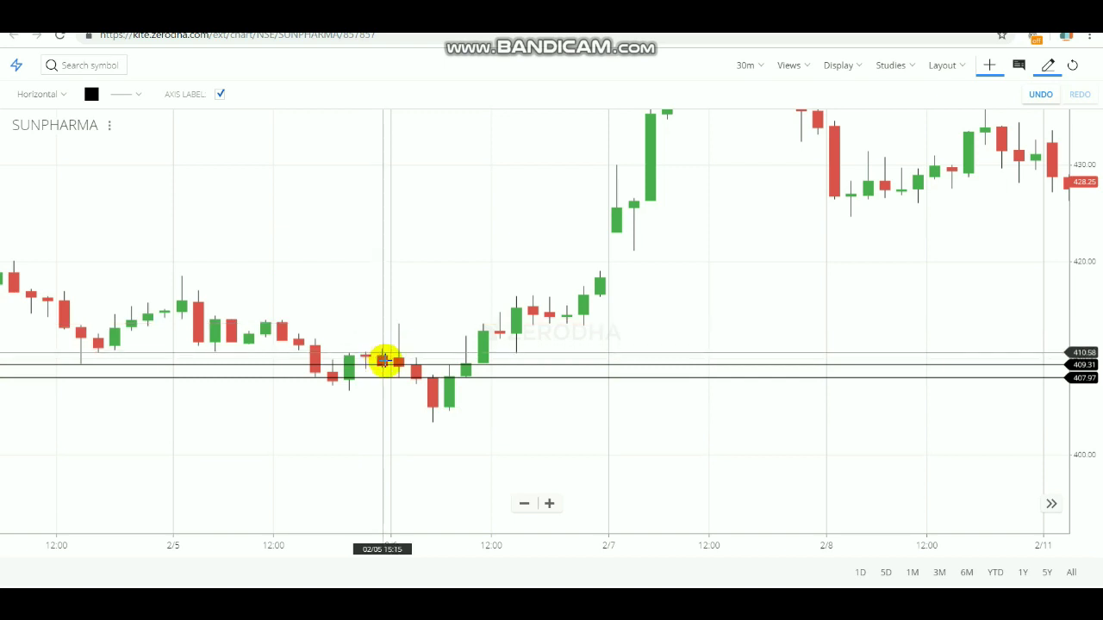
{"action": "right_click", "coordinate": [386, 363]}
{"action": "right_click", "coordinate": [388, 377]}
{"action": "left_click", "coordinate": [389, 379]}
Draw horizontal lines at about 414.99 for the 2/4 close and 414.09 for the first 2/5 candle's low, removing the stray 407.74 line
{"action": "left_click", "coordinate": [164, 310]}
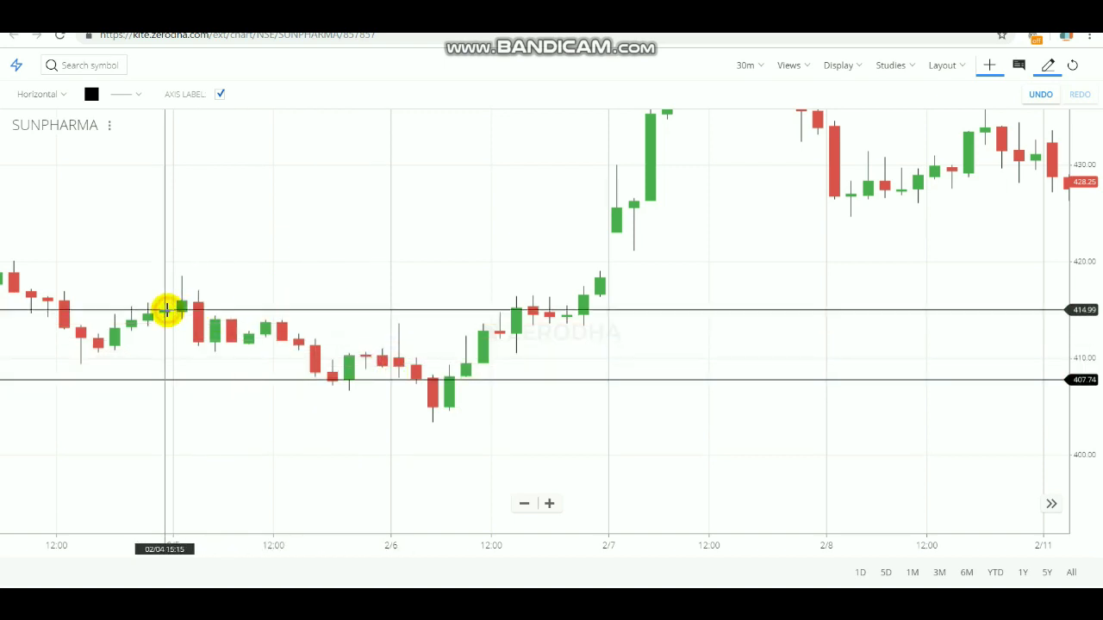
{"action": "right_click", "coordinate": [175, 379]}
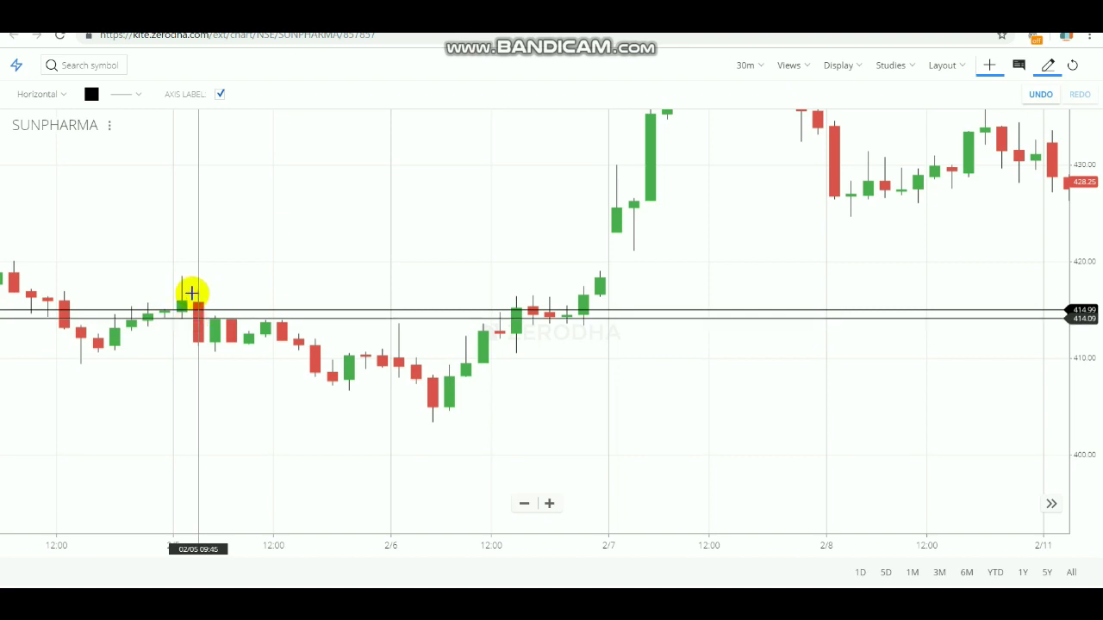
{"action": "left_click", "coordinate": [195, 317]}
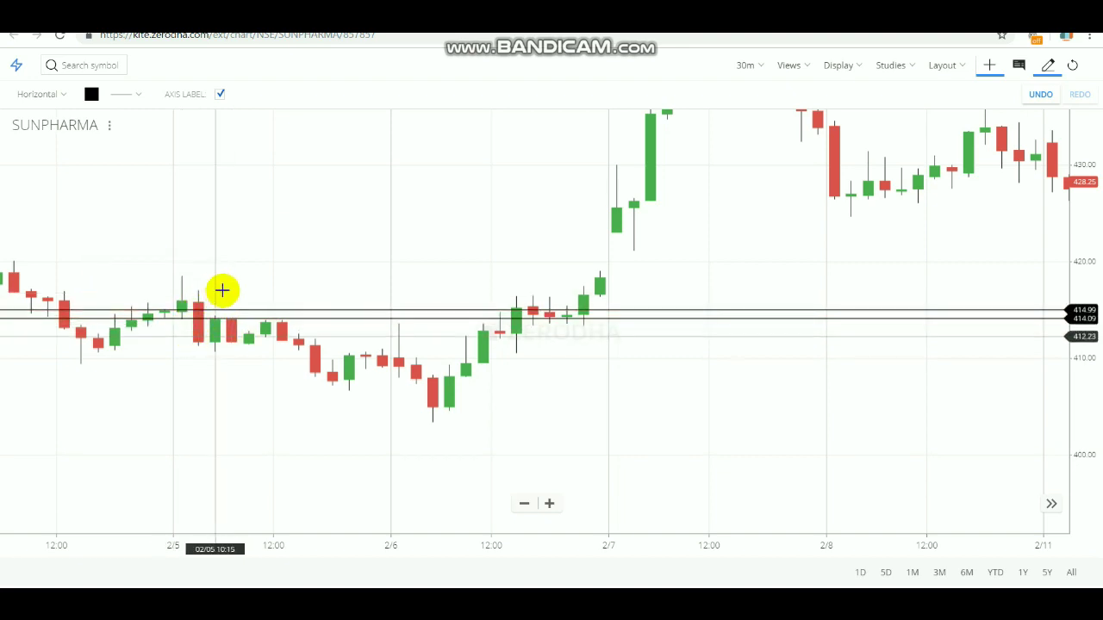
{"action": "left_click_drag", "start_coordinate": [184, 315], "coordinate": [213, 321]}
Delete the two horizontal lines marking the 2/4 close and the first 2/5 candle's low
{"action": "right_click", "coordinate": [268, 320]}
{"action": "right_click", "coordinate": [268, 312]}
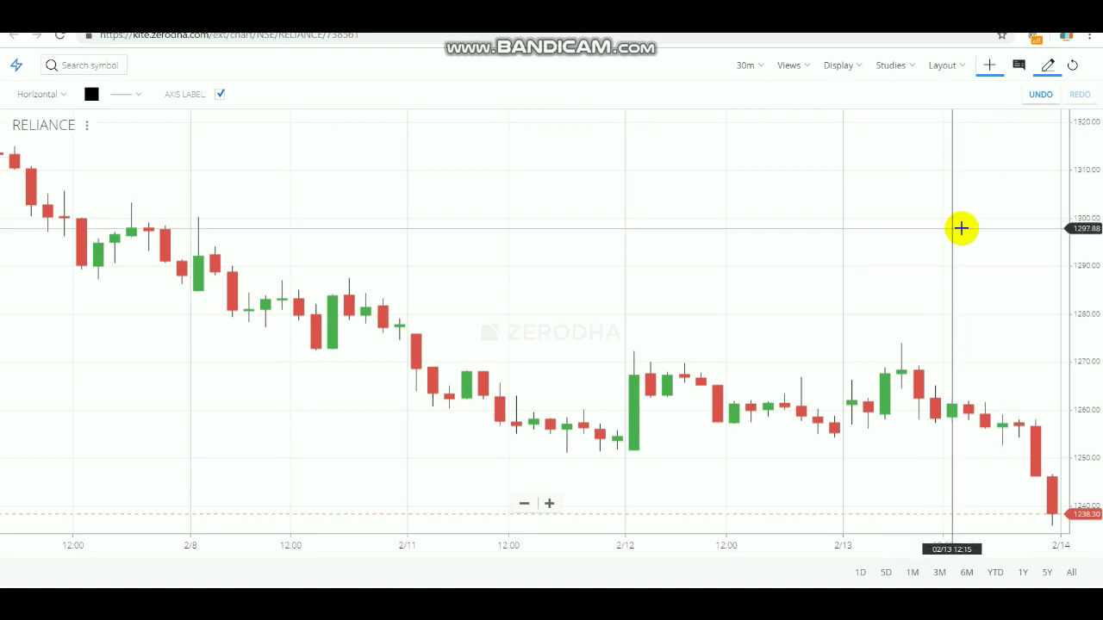
On the RELIANCE chart, draw horizontal lines at about 1255.16 for the 2/12 close, and 1252.42 and 1258.98 for the 2/13 13:45 candle's low and high
{"action": "left_click_drag", "start_coordinate": [959, 230], "coordinate": [622, 170]}
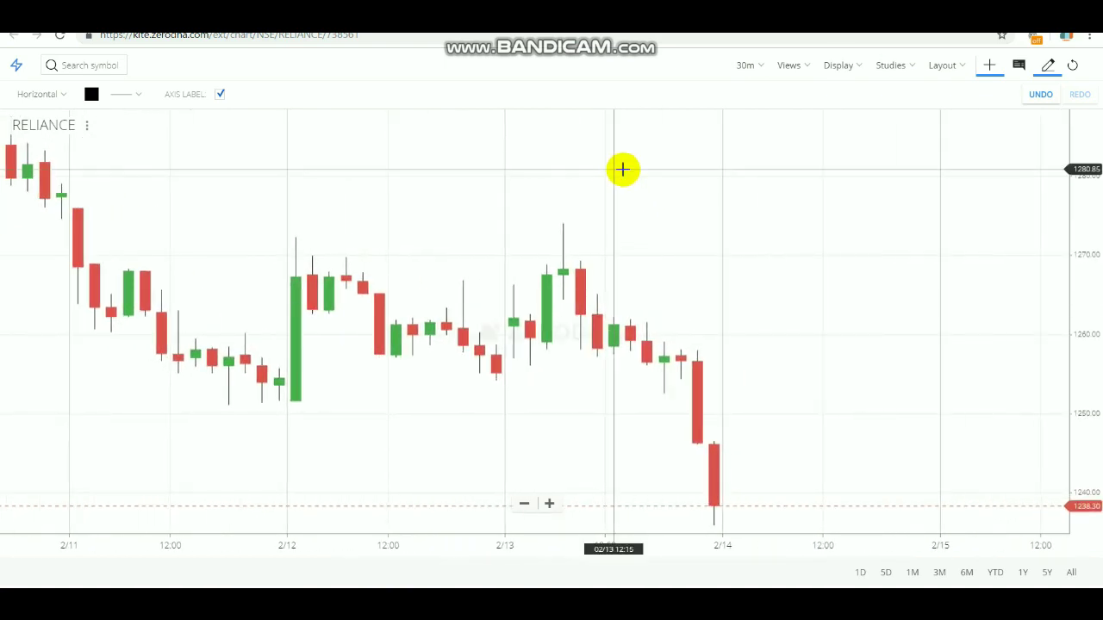
{"action": "left_click", "coordinate": [507, 372]}
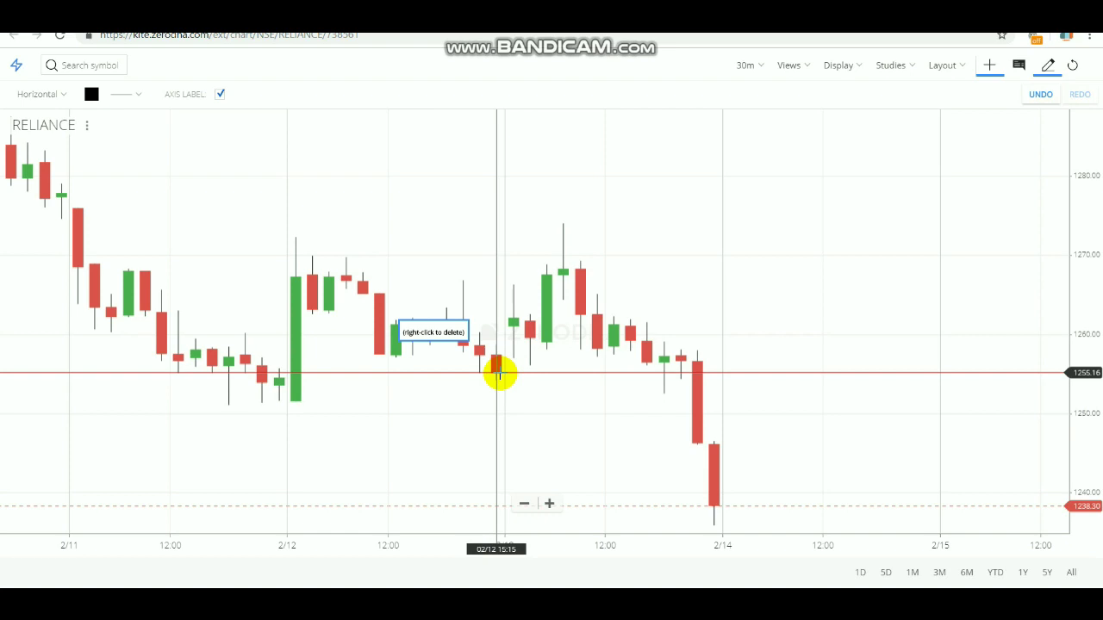
{"action": "left_click_drag", "start_coordinate": [500, 372], "coordinate": [650, 385]}
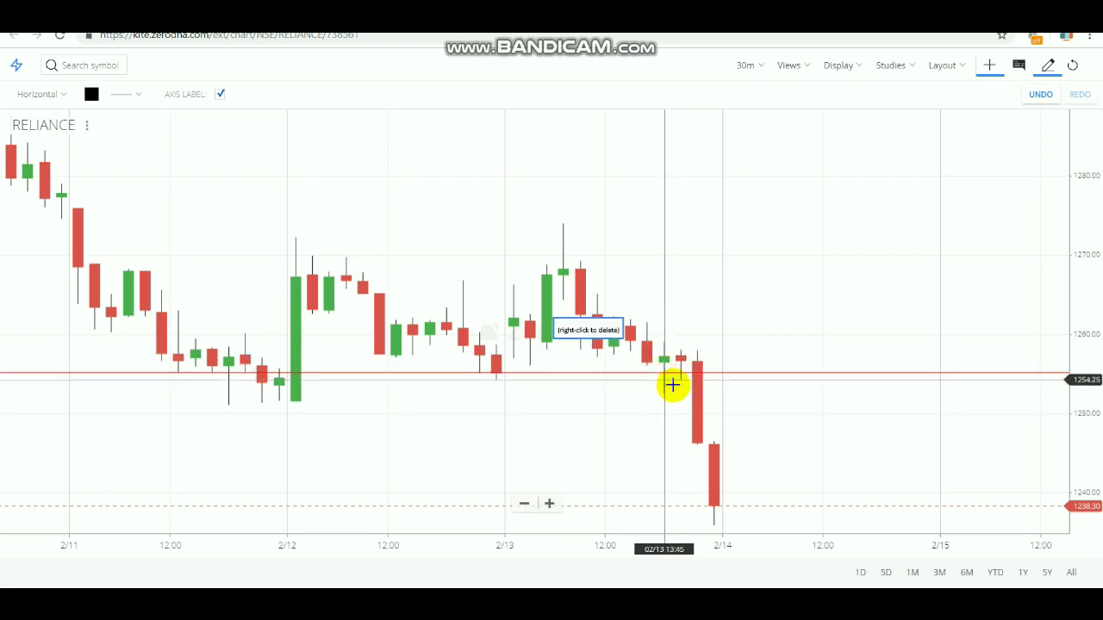
{"action": "left_click", "coordinate": [675, 394]}
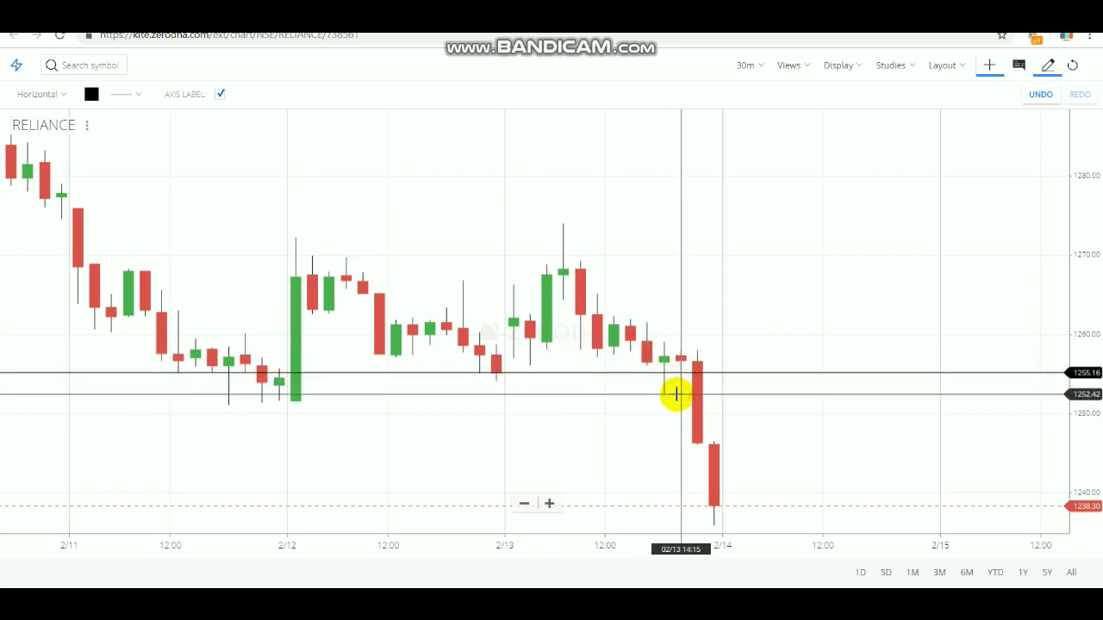
{"action": "left_click", "coordinate": [674, 343]}
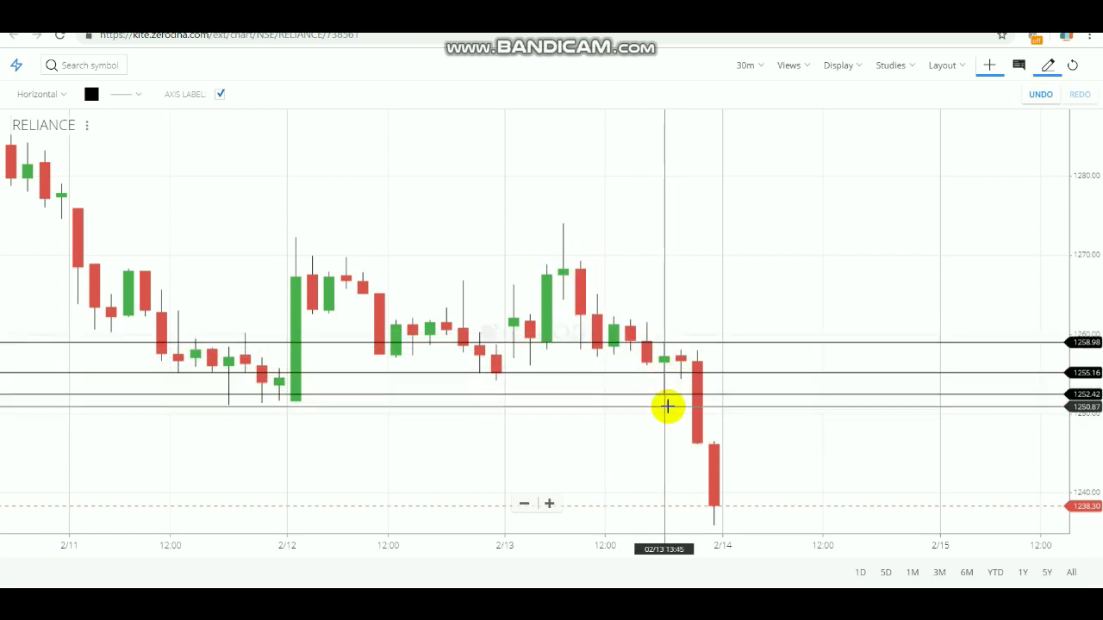
{"action": "left_click_drag", "start_coordinate": [677, 420], "coordinate": [704, 393]}
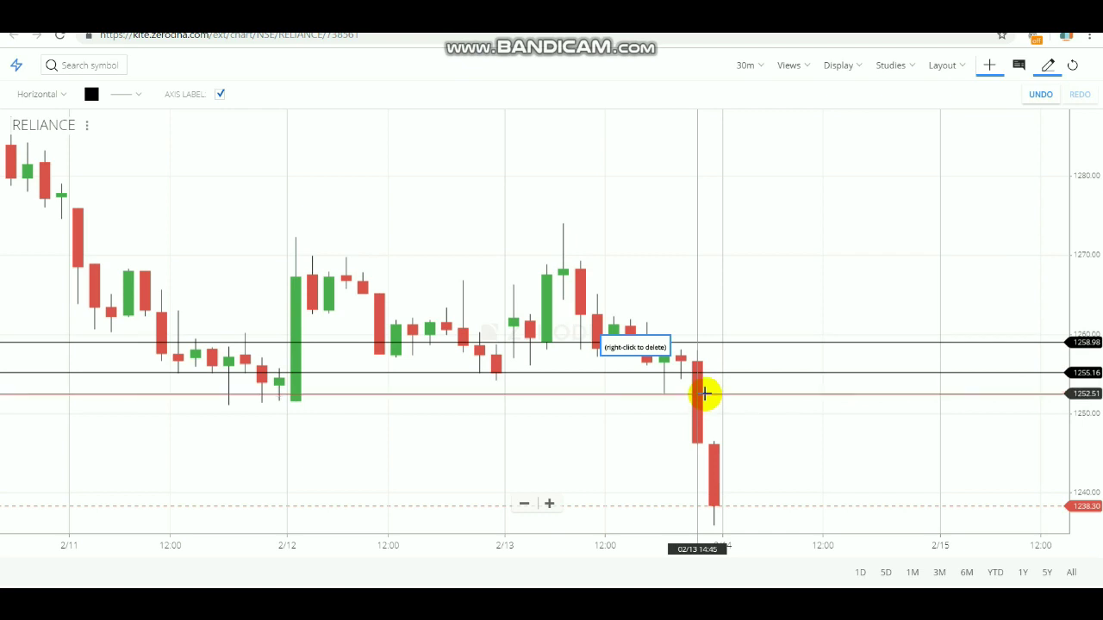
{"action": "mouse_move", "coordinate": [704, 394]}
{"action": "left_mouse_down"}
{"action": "mouse_move", "coordinate": [729, 499]}
{"action": "mouse_move", "coordinate": [696, 450]}
{"action": "mouse_move", "coordinate": [716, 407]}
{"action": "left_mouse_up"}
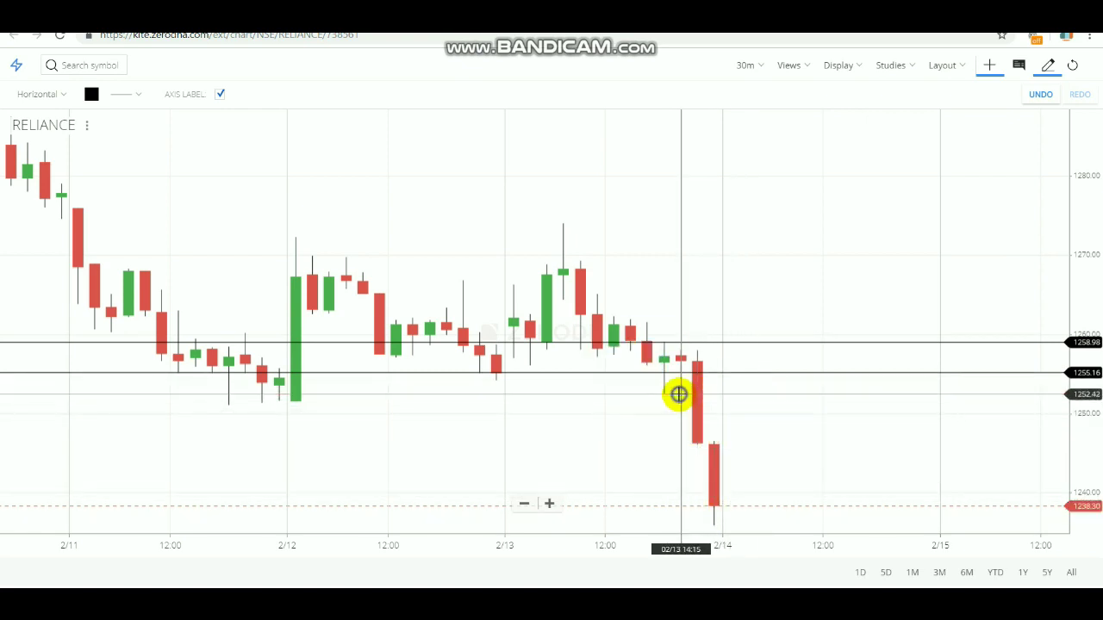
Delete the three horizontal lines marking the 2/12 close and the 2/13 13:45 candle's low and high
{"action": "right_click", "coordinate": [679, 393]}
{"action": "left_click_drag", "start_coordinate": [670, 369], "coordinate": [665, 343]}
{"action": "key", "text": "Delete"}
Draw horizontal lines at about 1254.74 for the 2/11 close, and 1251.65 and 1272.06 for the first 2/12 candle's low and high
{"action": "left_click_drag", "start_coordinate": [460, 365], "coordinate": [651, 333]}
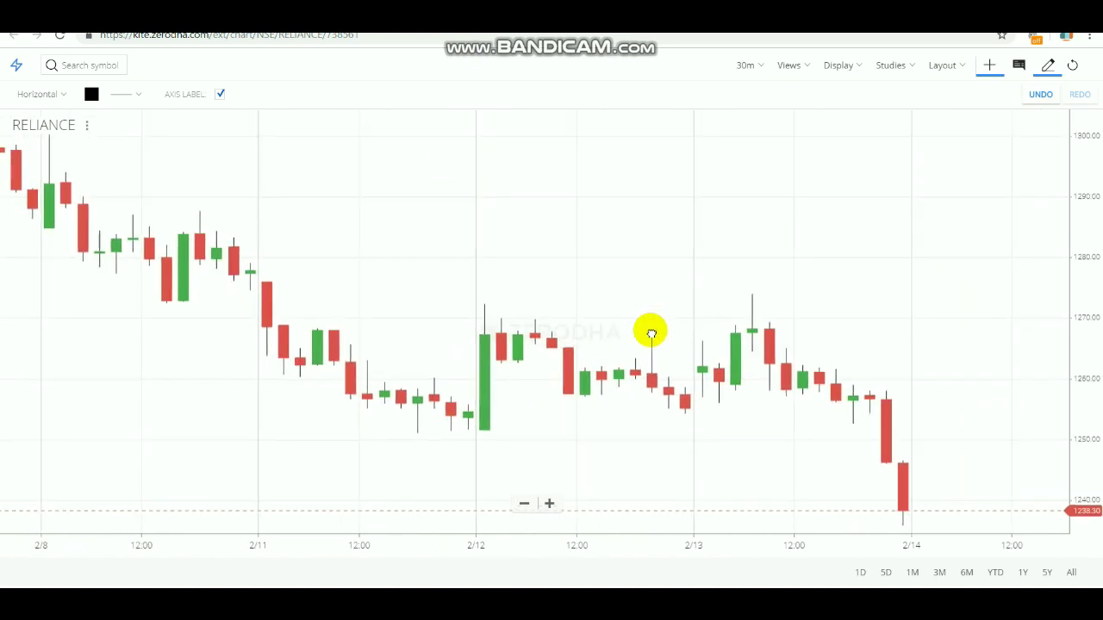
{"action": "left_click", "coordinate": [485, 413]}
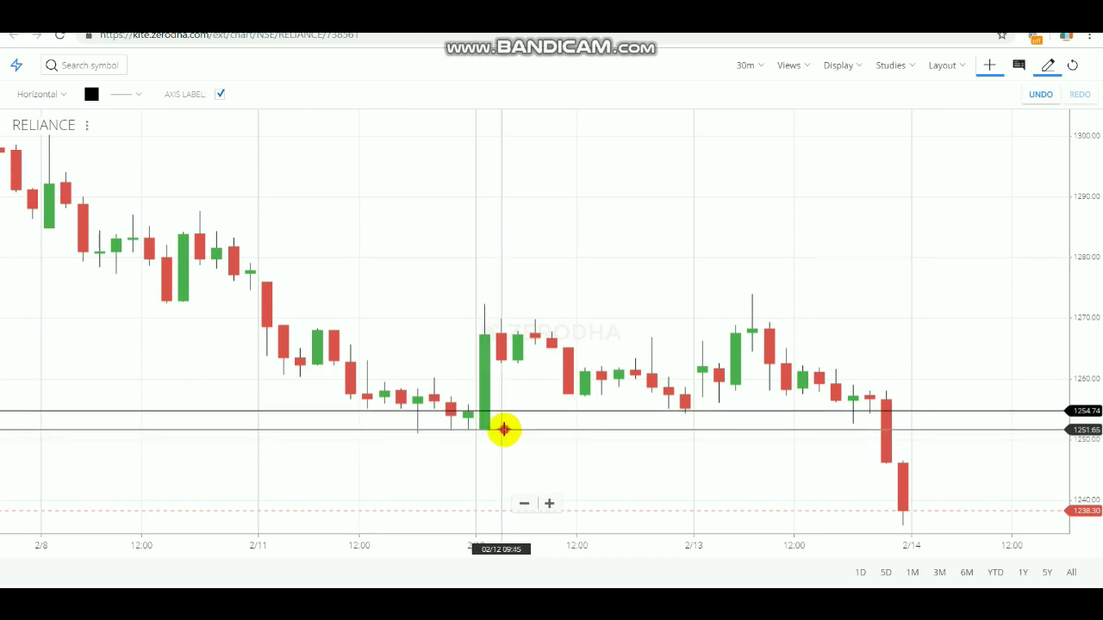
{"action": "left_click", "coordinate": [503, 429]}
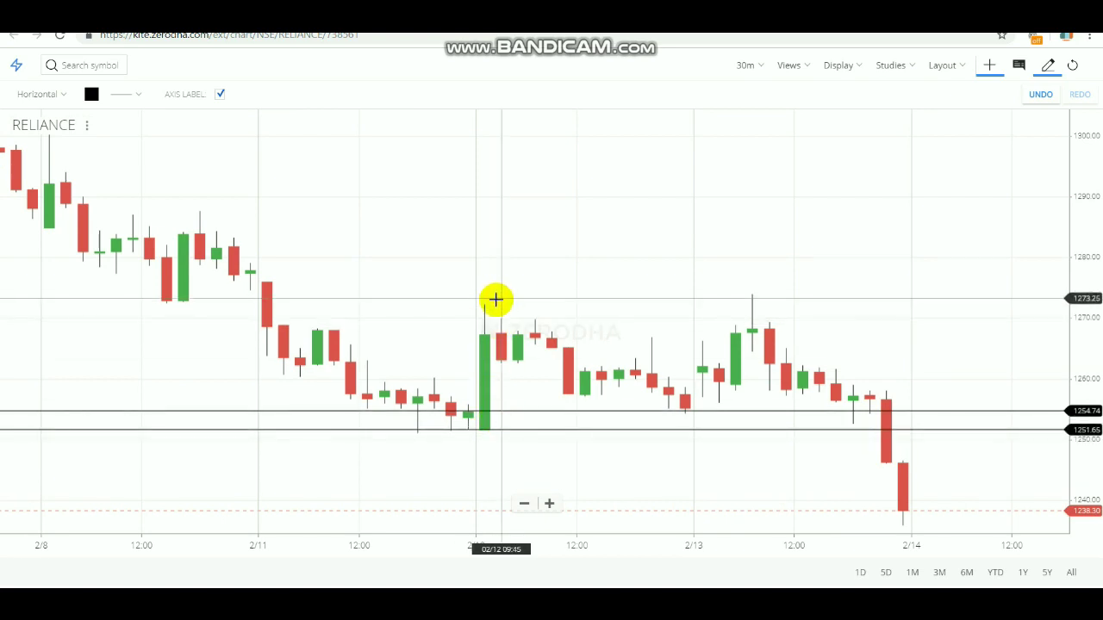
{"action": "left_click", "coordinate": [495, 305]}
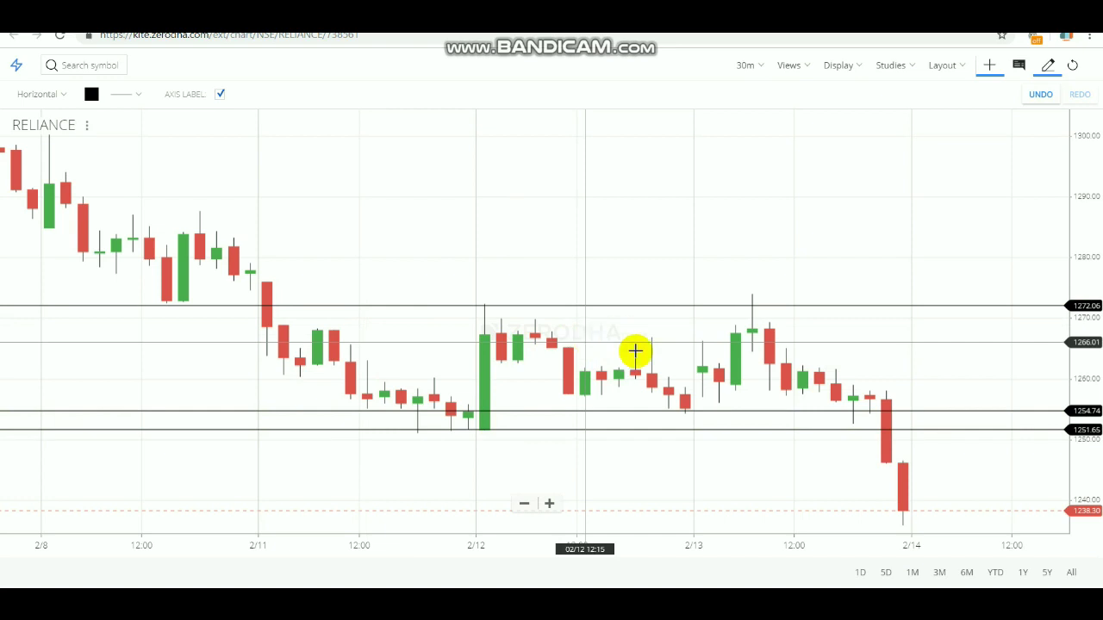
{"action": "left_click", "coordinate": [594, 393]}
{"action": "key", "text": "ctrl+z"}
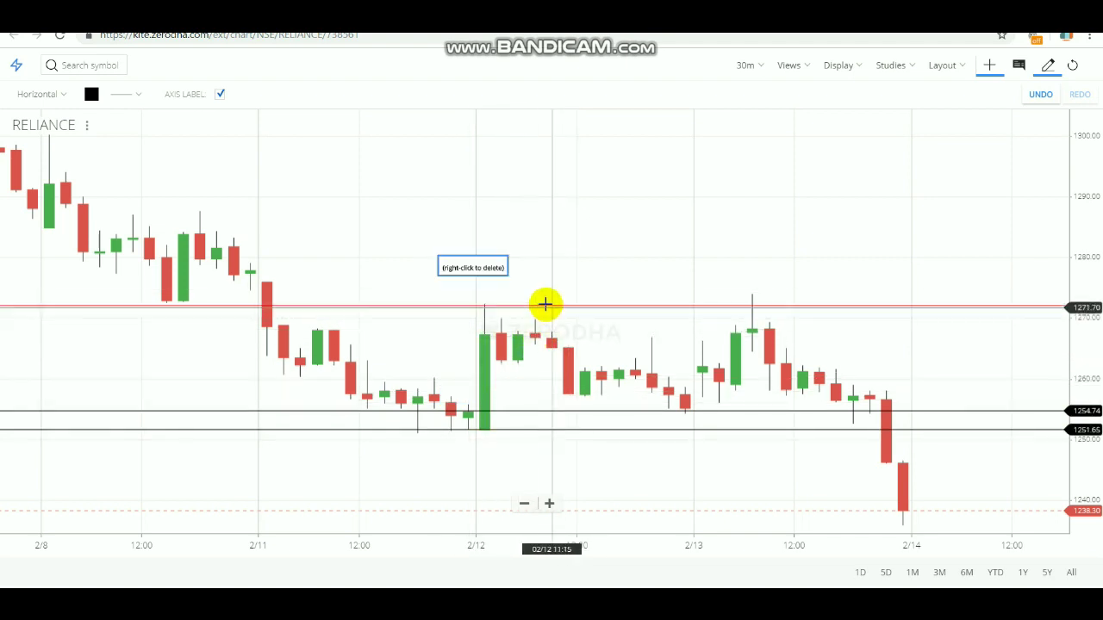
Delete the three horizontal lines on the chart and draw new ones at about 1277.91 for the 2/8 close and 1272.74 below it
{"action": "left_click_drag", "start_coordinate": [545, 305], "coordinate": [425, 376]}
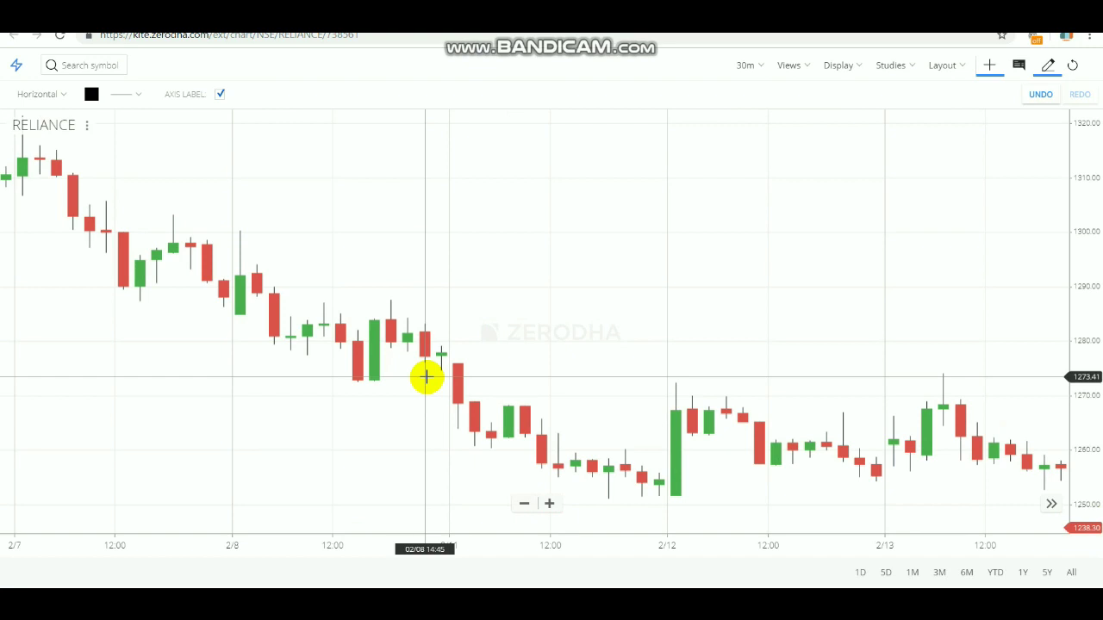
{"action": "left_click", "coordinate": [459, 354]}
{"action": "left_click", "coordinate": [455, 352]}
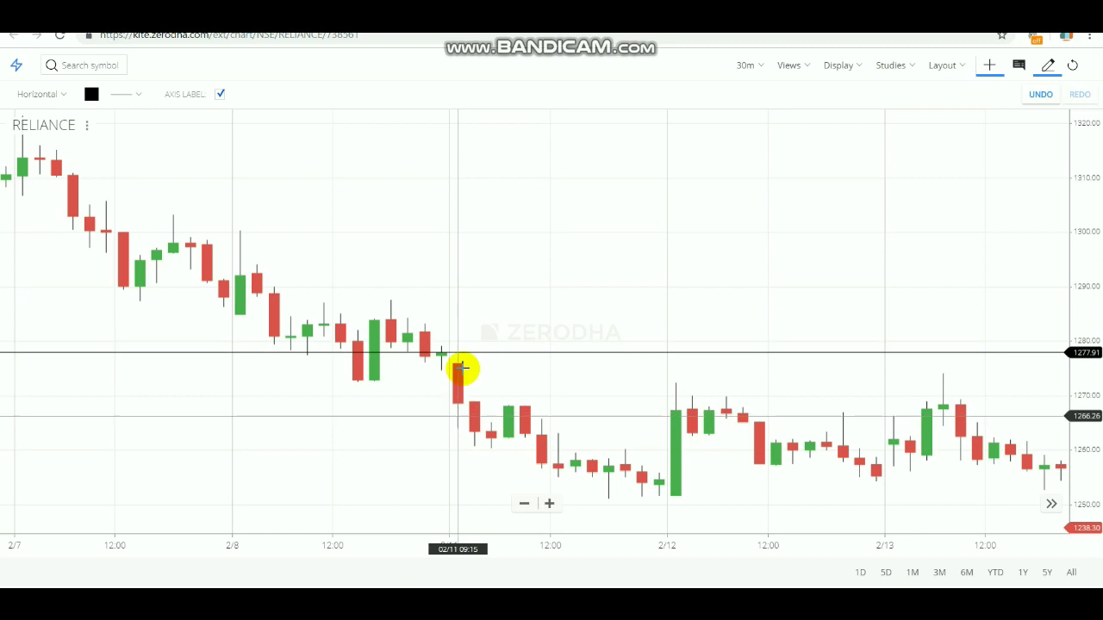
{"action": "left_click", "coordinate": [546, 380]}
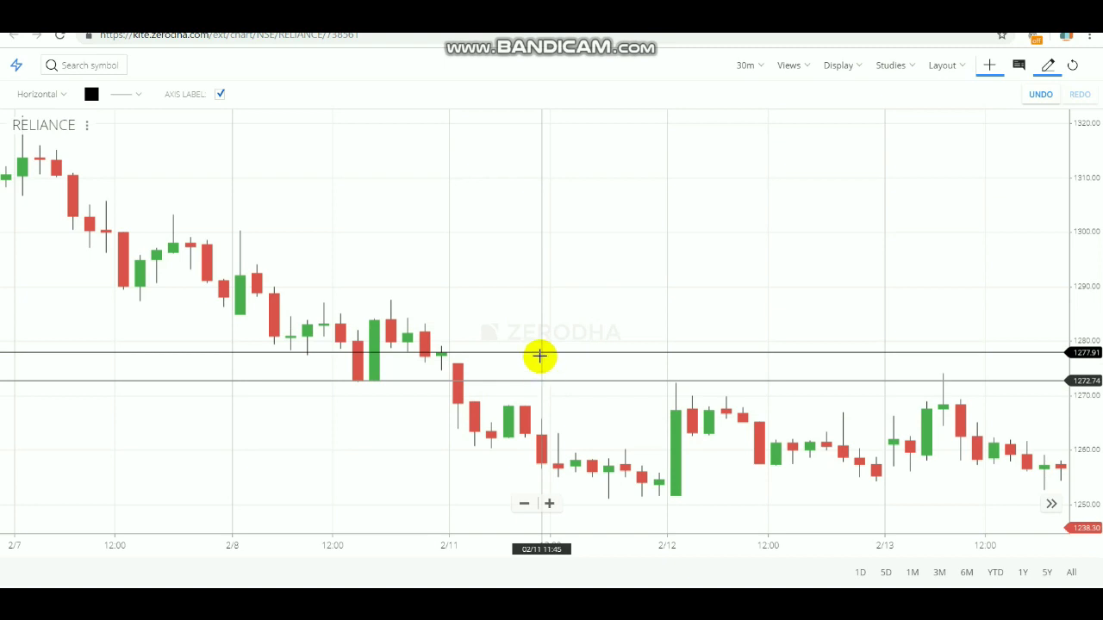
Delete the horizontal line marking the 2/8 close and the one just below it
{"action": "right_click", "coordinate": [463, 380]}
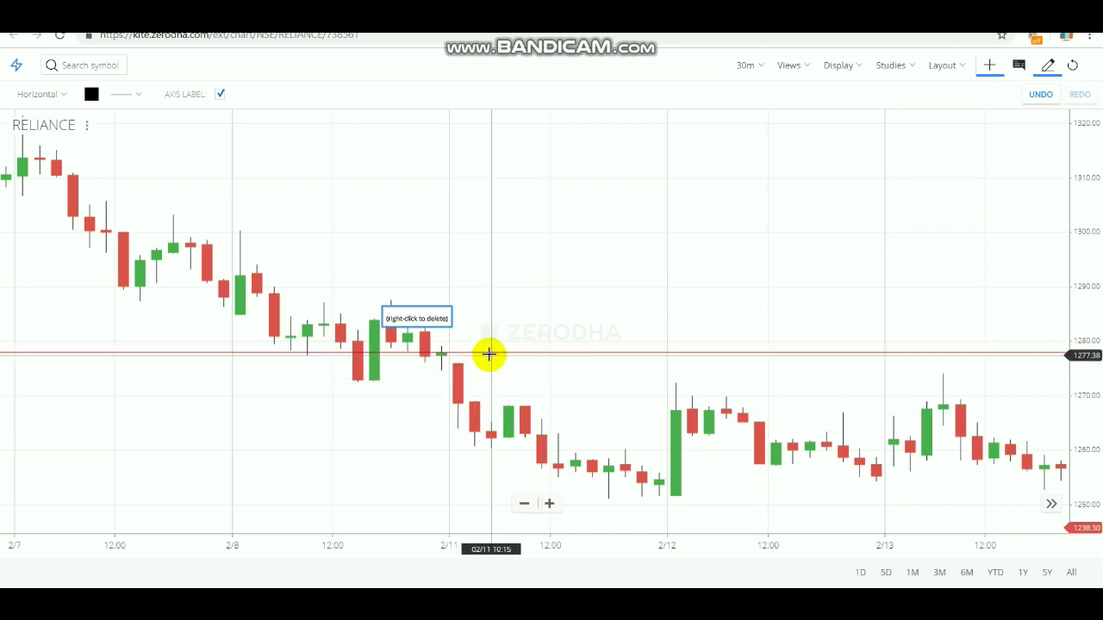
{"action": "right_click", "coordinate": [485, 348]}
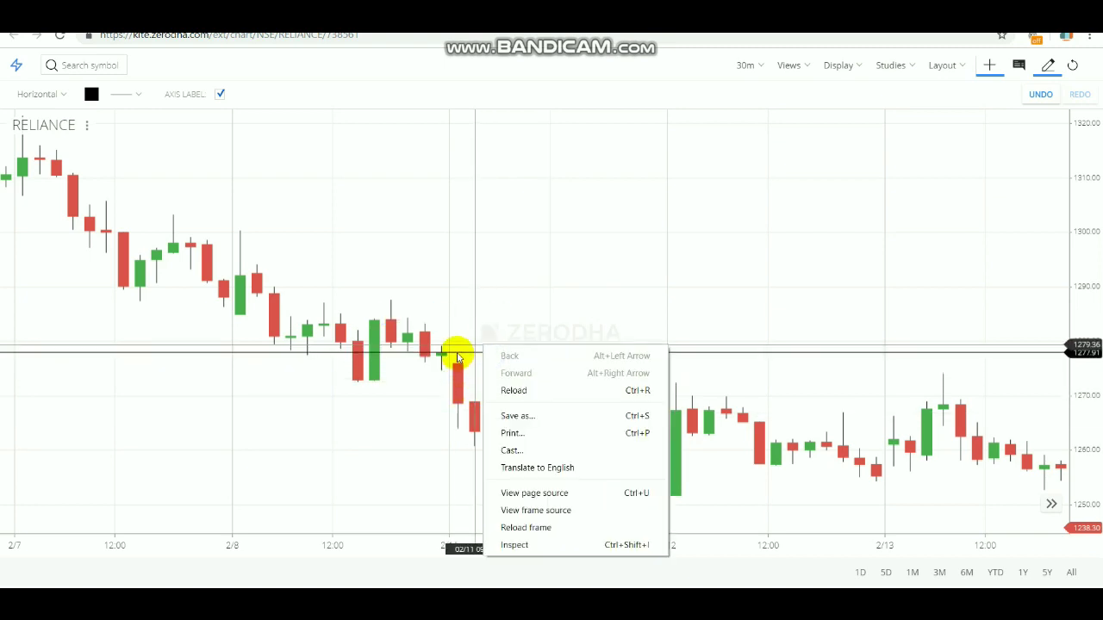
{"action": "left_click", "coordinate": [456, 355]}
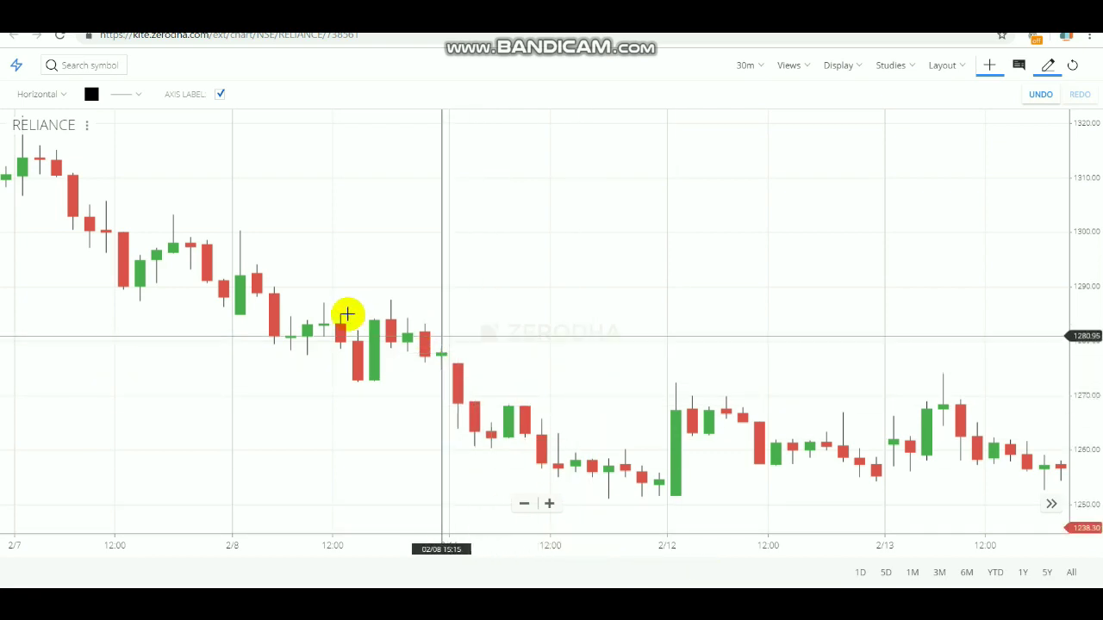
Draw horizontal lines at about 1291.17 for the 2/7 close, and 1300.07 and 1284.74 for the first 2/8 candle's high and low
{"action": "left_click_drag", "start_coordinate": [339, 315], "coordinate": [591, 301]}
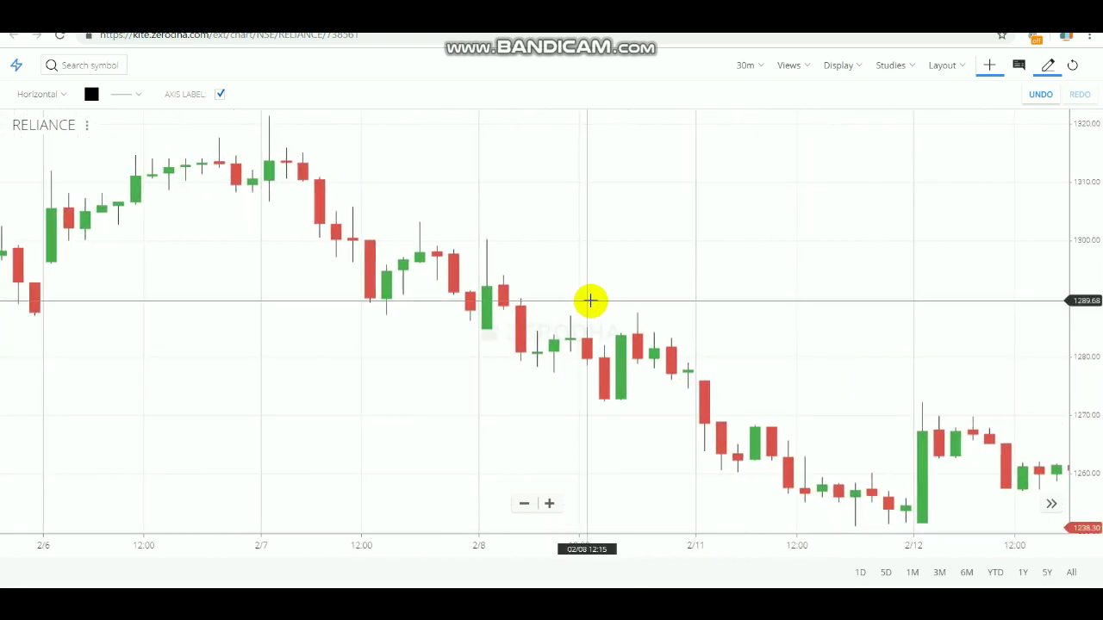
{"action": "left_click", "coordinate": [478, 293]}
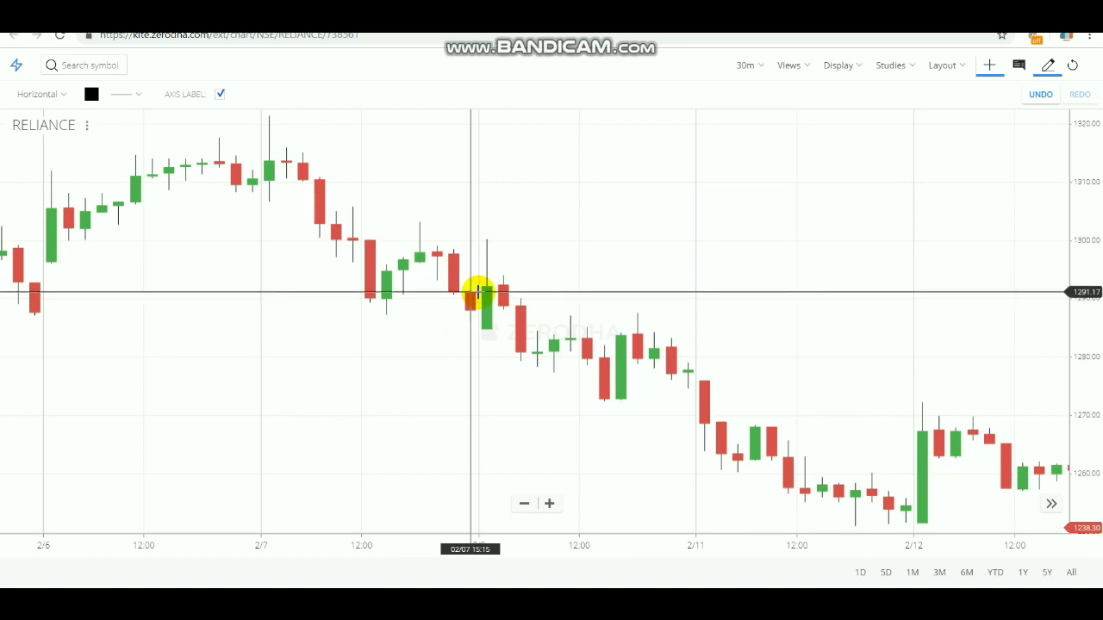
{"action": "left_click_drag", "start_coordinate": [487, 290], "coordinate": [494, 293]}
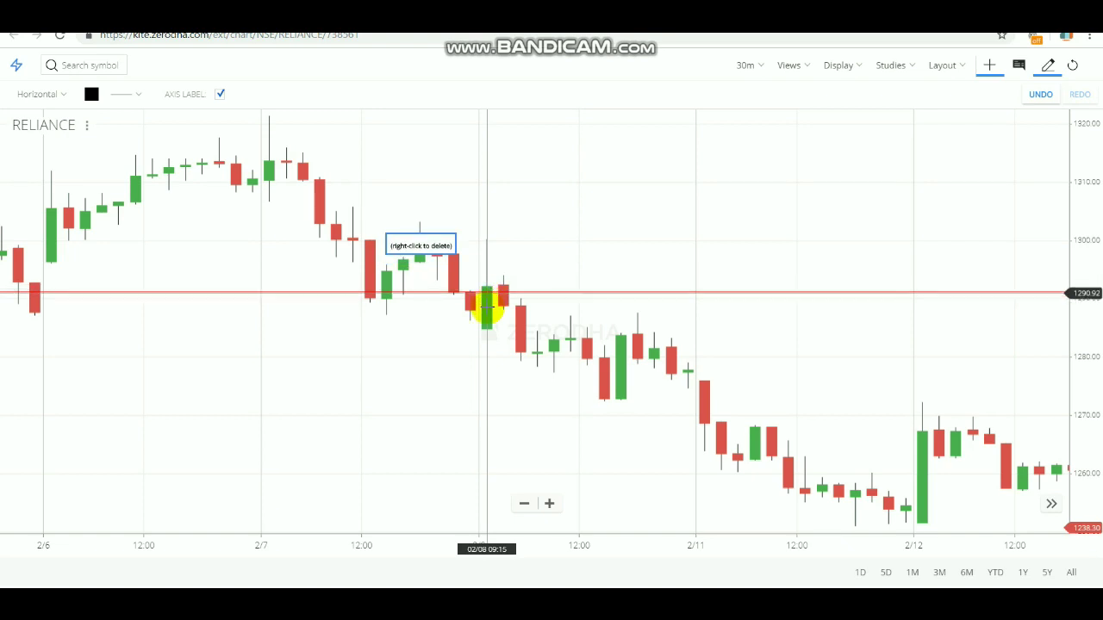
{"action": "left_click", "coordinate": [500, 239]}
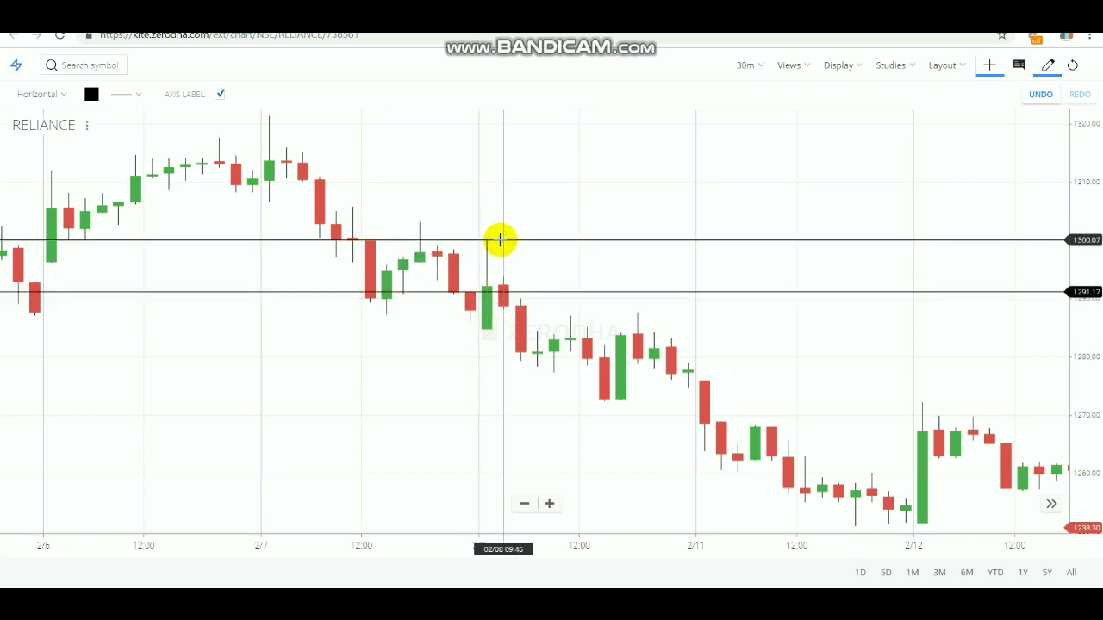
{"action": "left_click", "coordinate": [492, 329]}
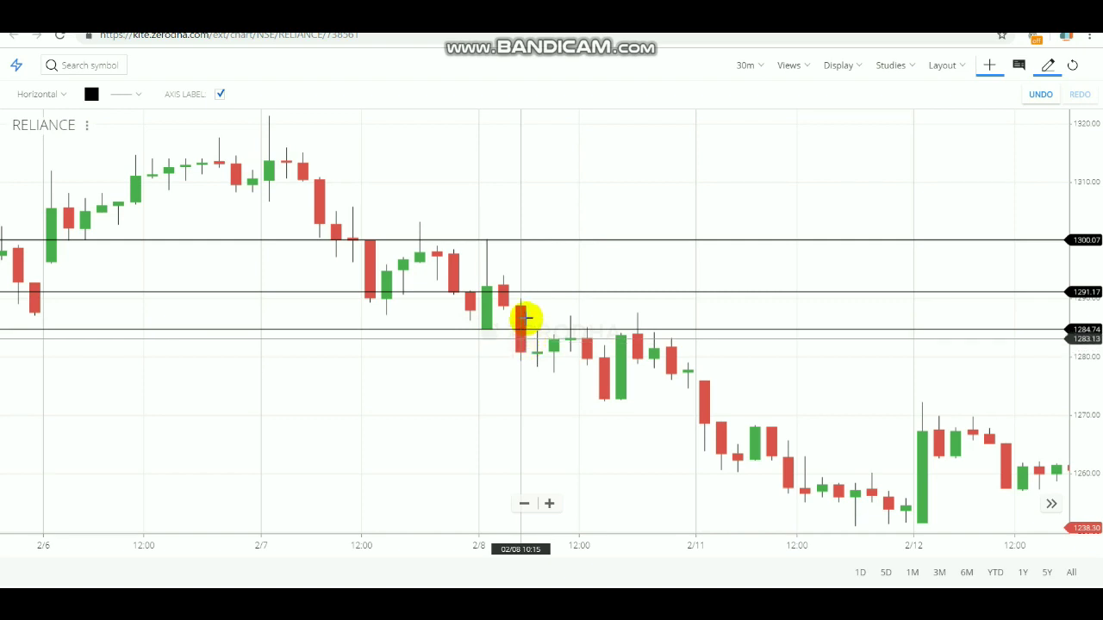
{"action": "left_click_drag", "start_coordinate": [526, 330], "coordinate": [527, 327]}
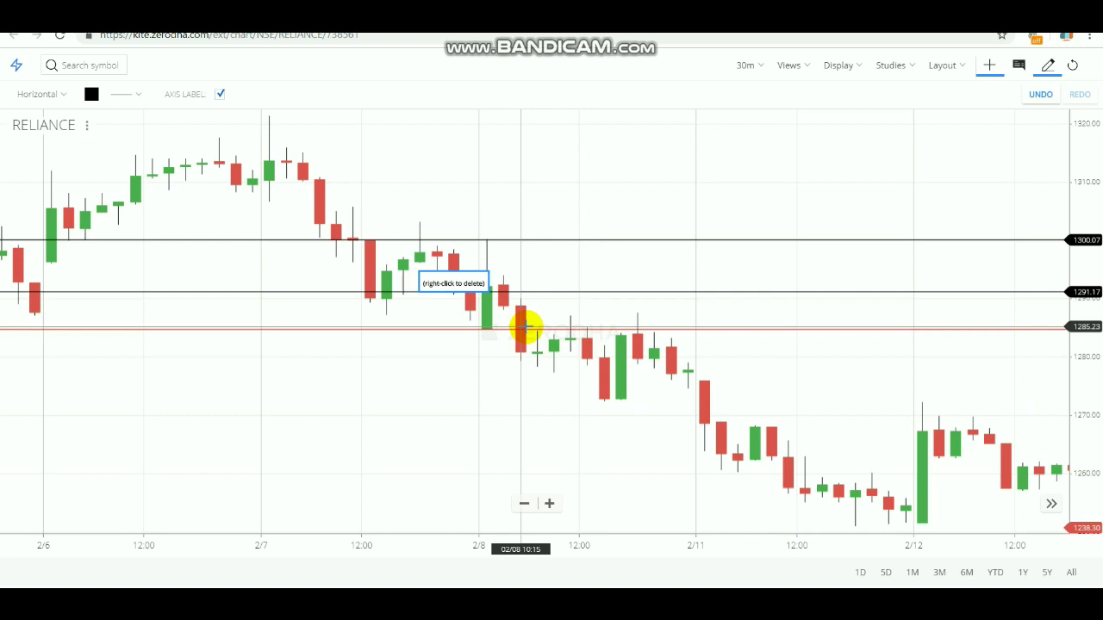
{"action": "mouse_move", "coordinate": [520, 328]}
{"action": "left_mouse_down"}
{"action": "mouse_move", "coordinate": [538, 323]}
{"action": "mouse_move", "coordinate": [509, 316]}
{"action": "mouse_move", "coordinate": [537, 330]}
{"action": "left_mouse_up"}
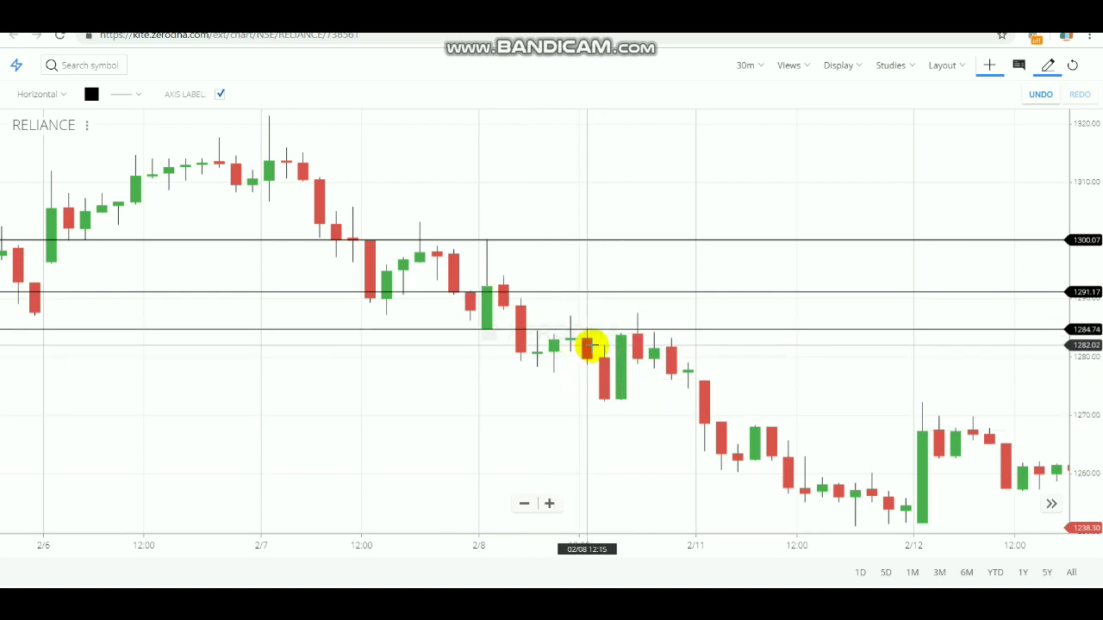
Delete the three horizontal lines marking the 2/7 close and the first 2/8 candle's high and low
{"action": "left_click_drag", "start_coordinate": [533, 328], "coordinate": [501, 242]}
{"action": "right_click", "coordinate": [505, 293]}
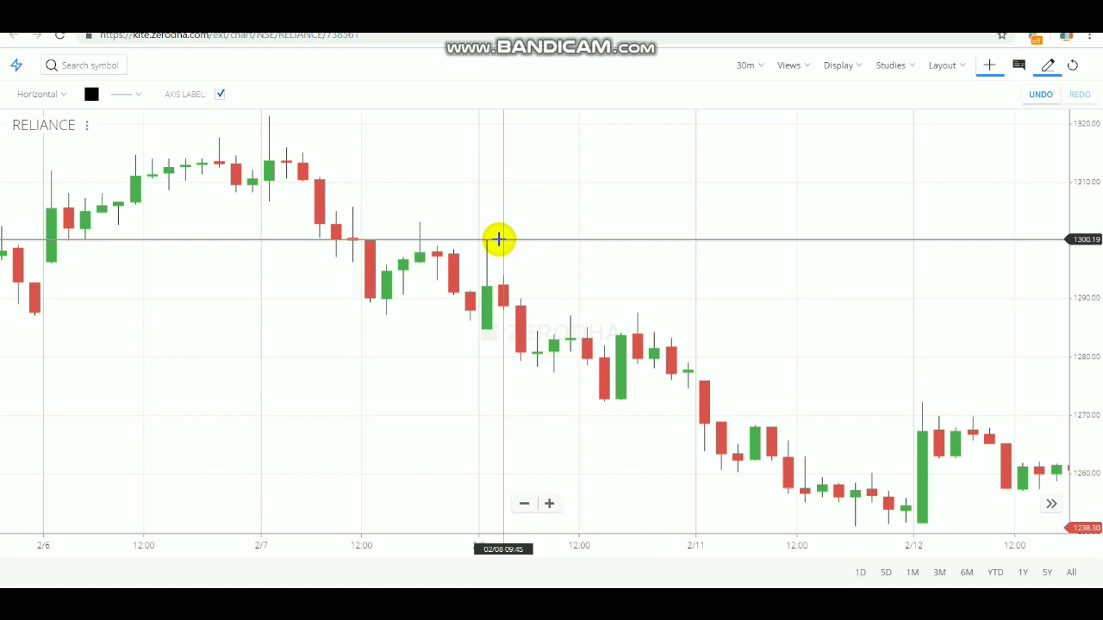
{"action": "right_click", "coordinate": [498, 239]}
Draw horizontal lines at about 1310.69 for the 2/6 close and 1306.62 for the first 2/7 candle's low
{"action": "left_click_drag", "start_coordinate": [372, 213], "coordinate": [475, 316]}
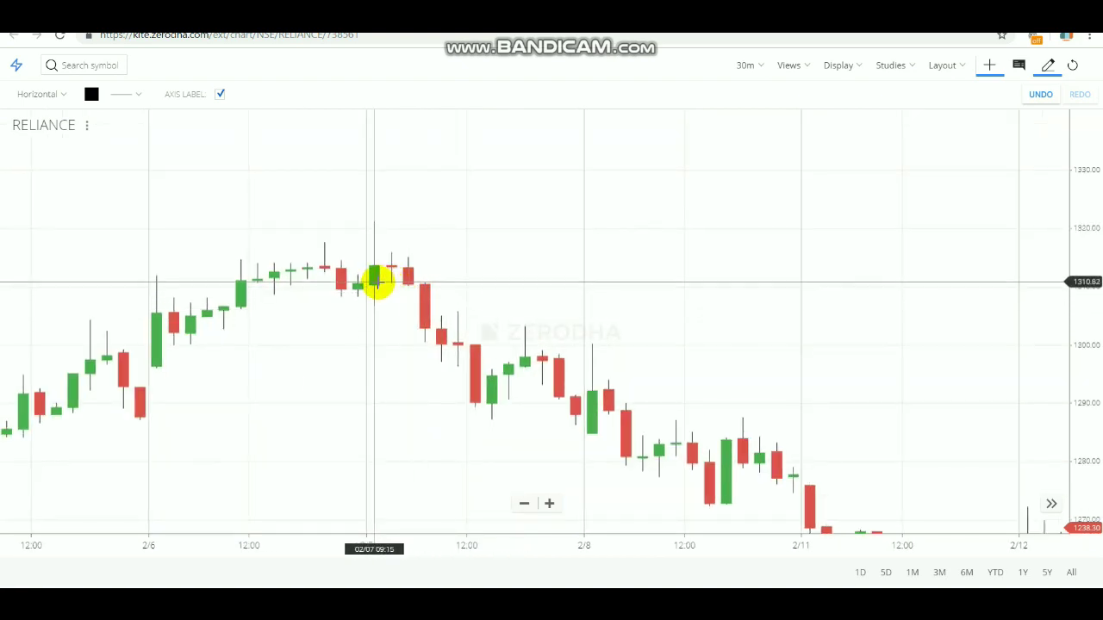
{"action": "left_click", "coordinate": [374, 282]}
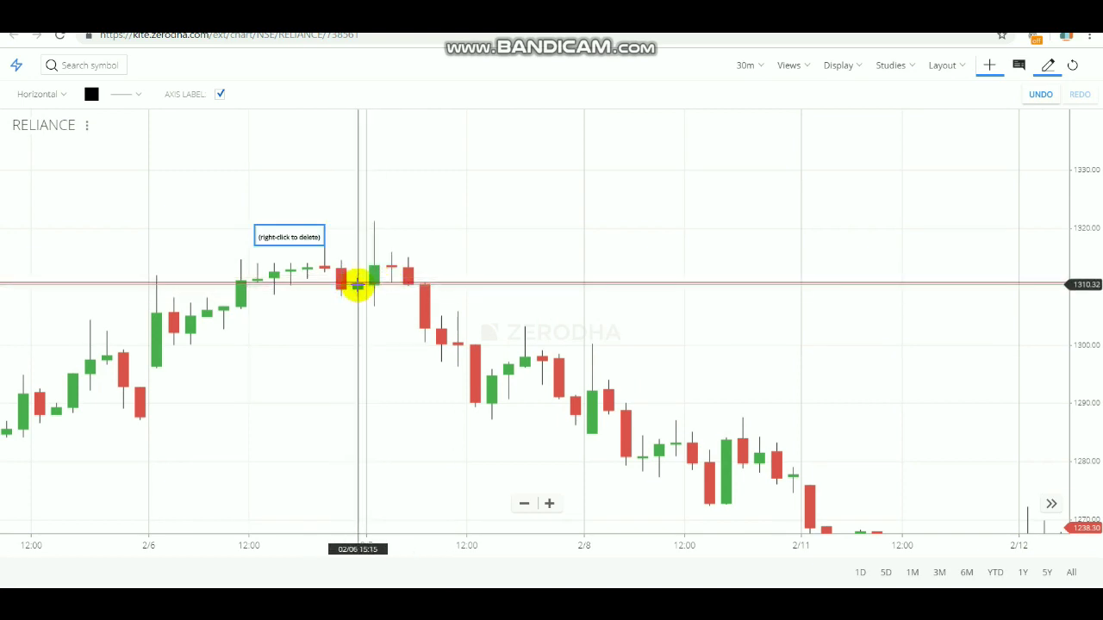
{"action": "left_click", "coordinate": [403, 306]}
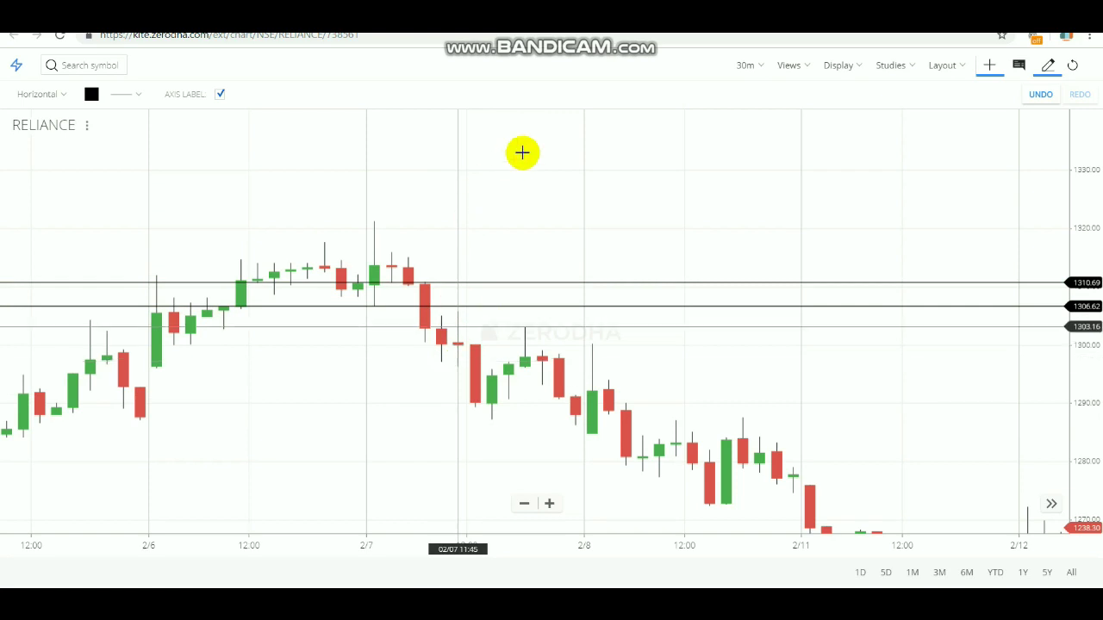
On the SBIN chart, draw horizontal lines at about 275.17 for the 2/12 close, and 272.92 and 276.63 for the first 2/13 candle's low and high
{"action": "key", "text": "ctrl+Tab"}
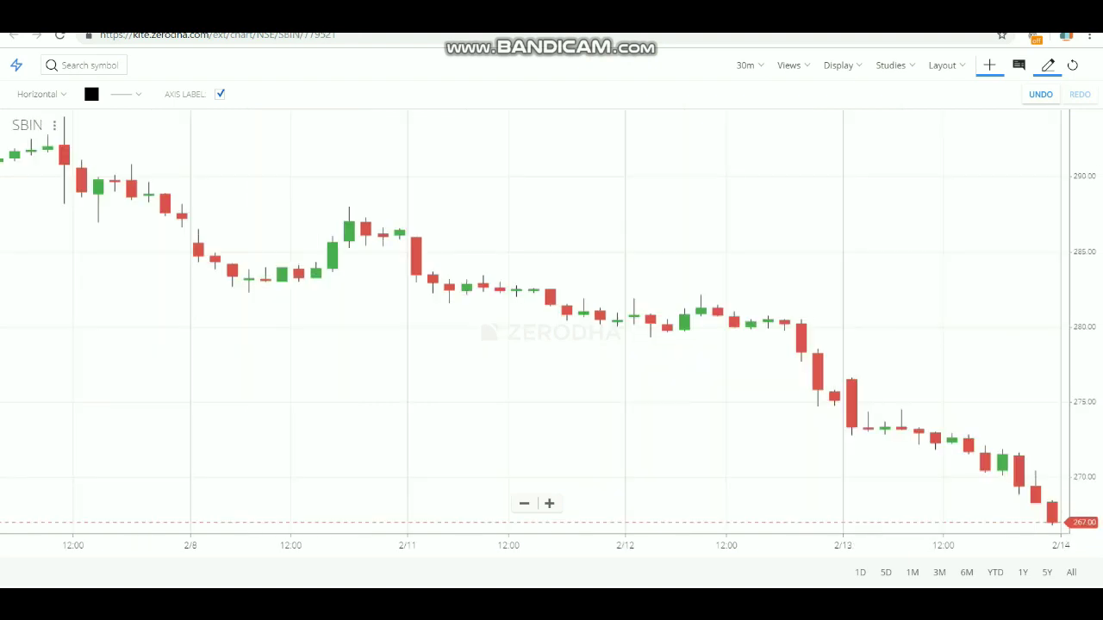
{"action": "left_click_drag", "start_coordinate": [923, 209], "coordinate": [663, 216]}
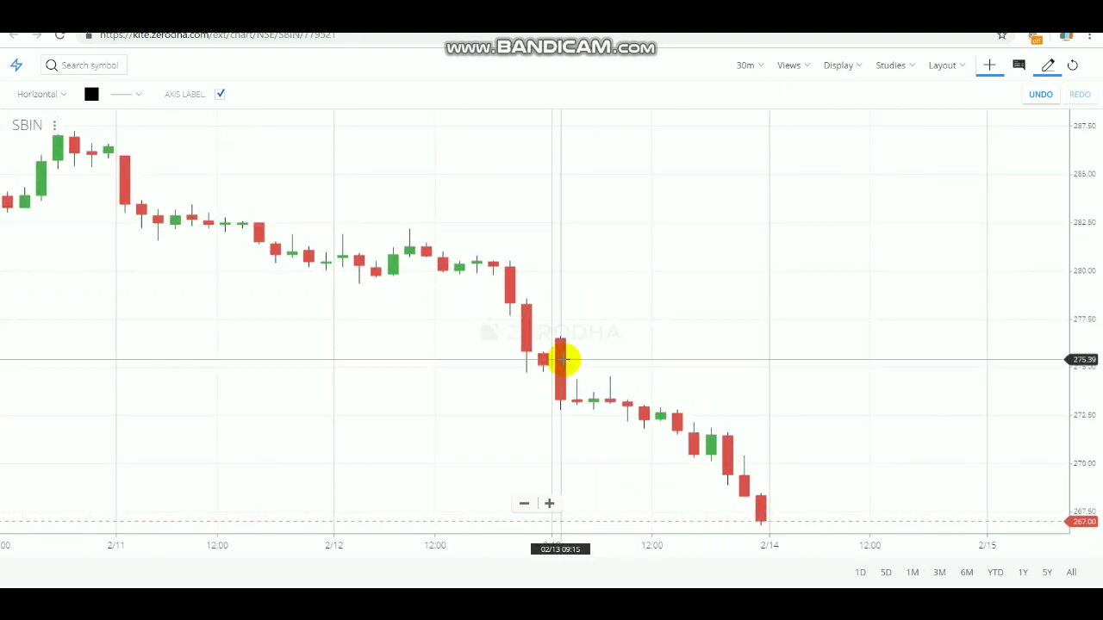
{"action": "left_click", "coordinate": [554, 364]}
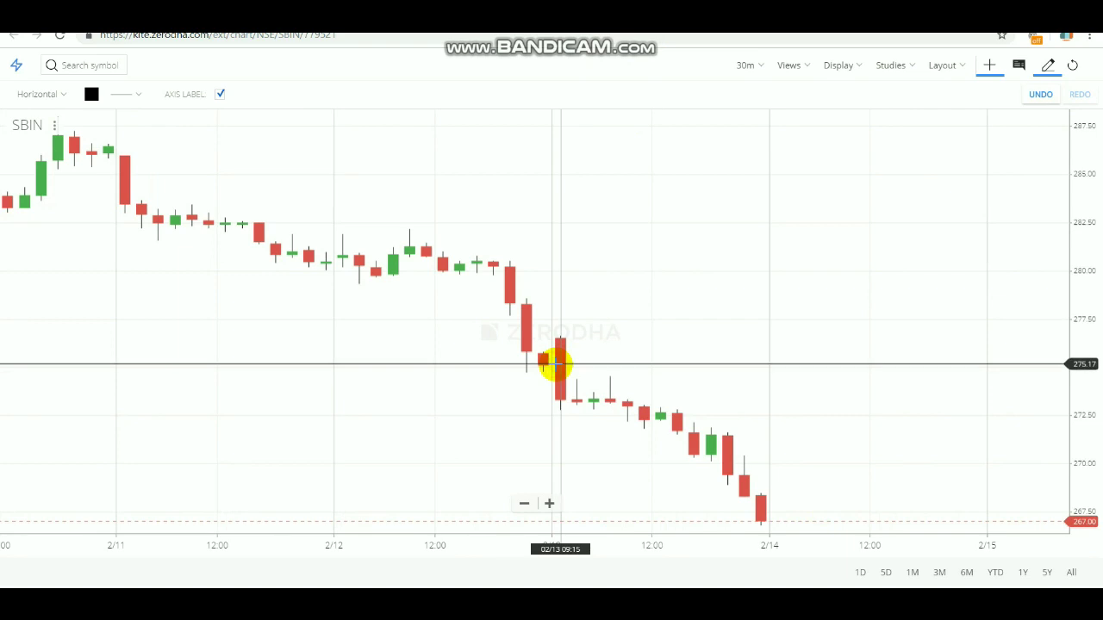
{"action": "left_click", "coordinate": [589, 406]}
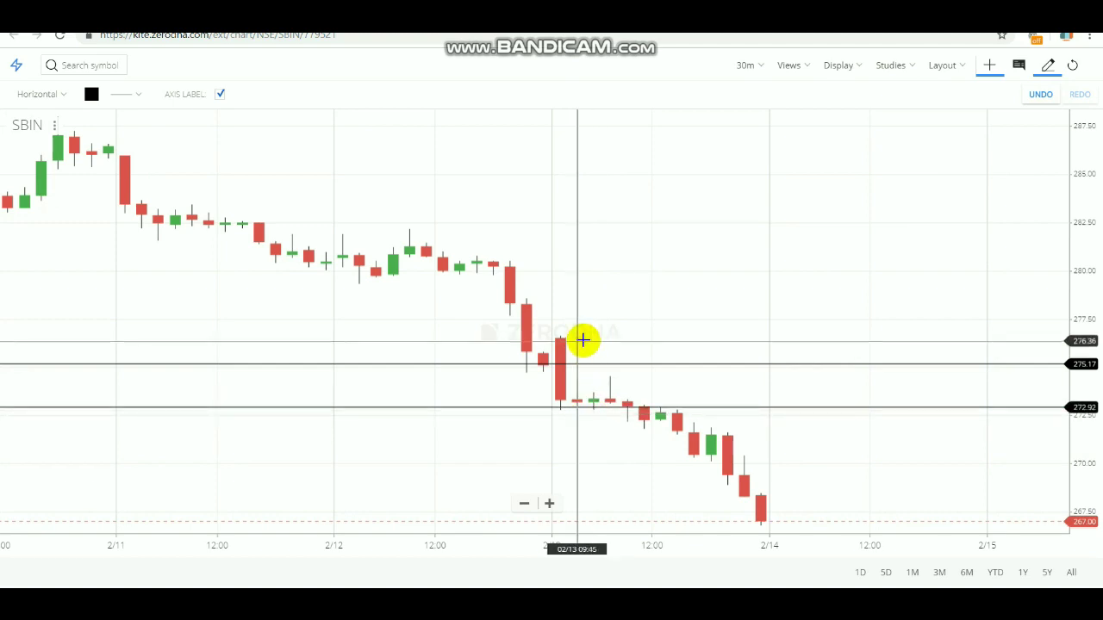
{"action": "left_click", "coordinate": [580, 335]}
{"action": "left_click", "coordinate": [592, 395]}
{"action": "right_click", "coordinate": [593, 398]}
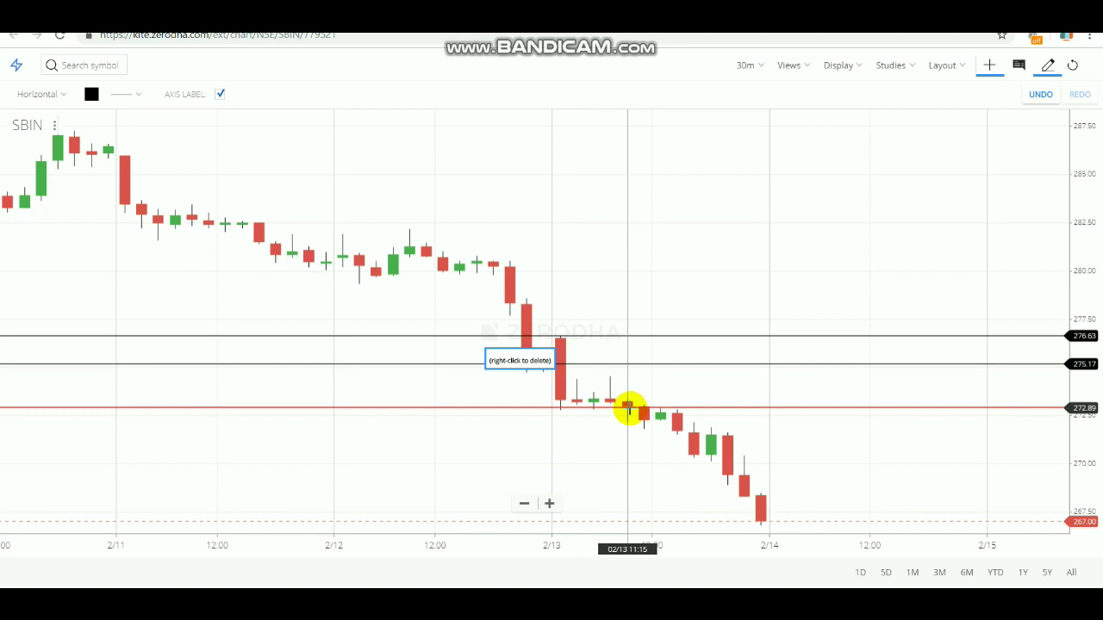
Delete the SBIN horizontal lines marking the 2/12 close and the first 2/13 candle's low
{"action": "left_click_drag", "start_coordinate": [634, 409], "coordinate": [719, 335]}
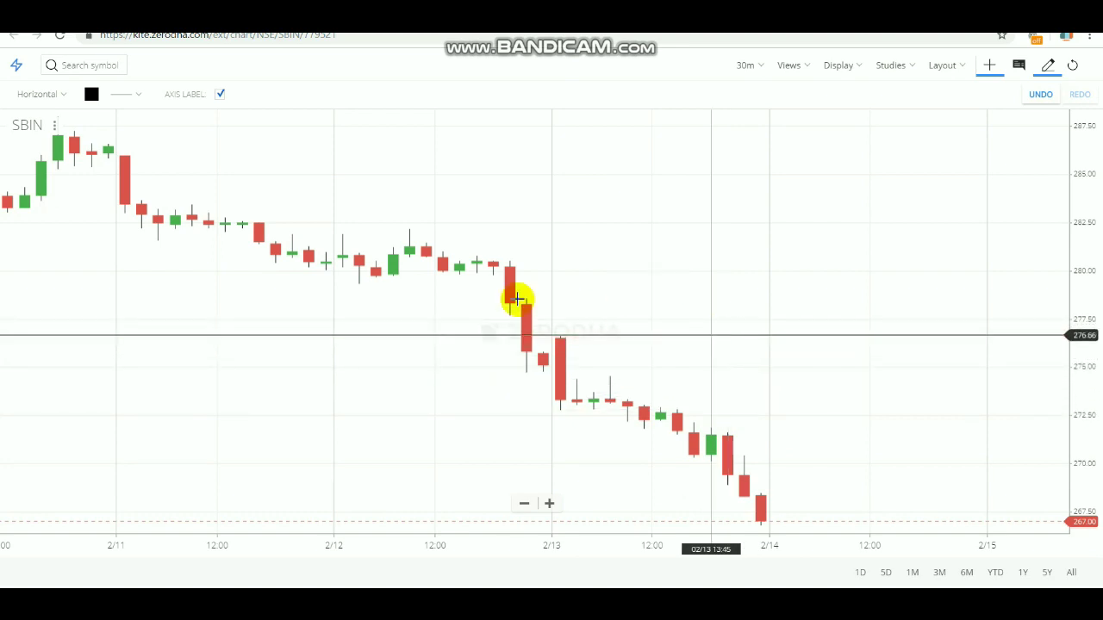